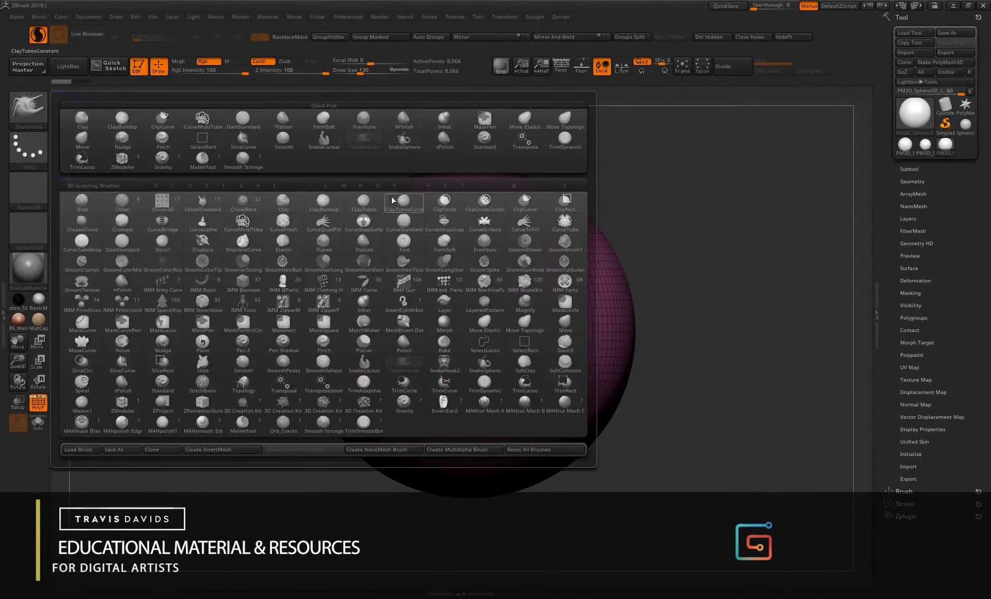
Step: Filter brushes to S and pick SnakeHook, then toggle Sculptris Pro off and back on in Stroke
key("s")
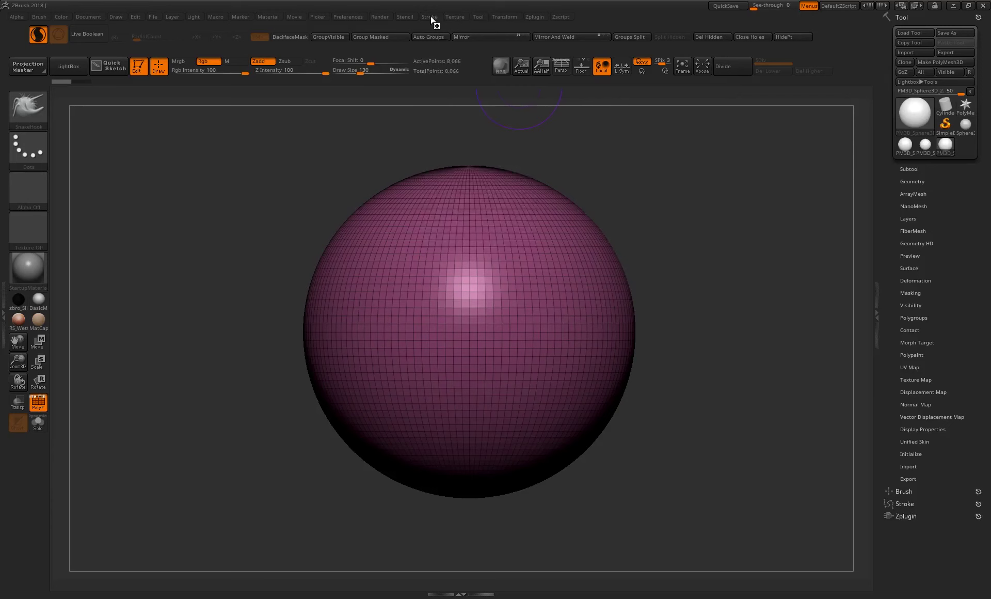
left_click(430, 17)
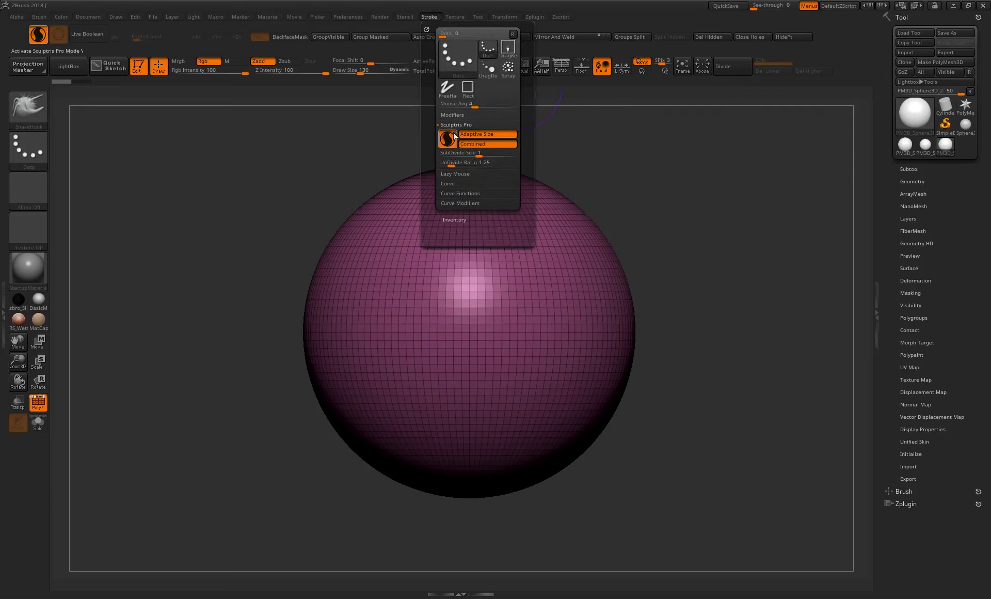
left_click(451, 141)
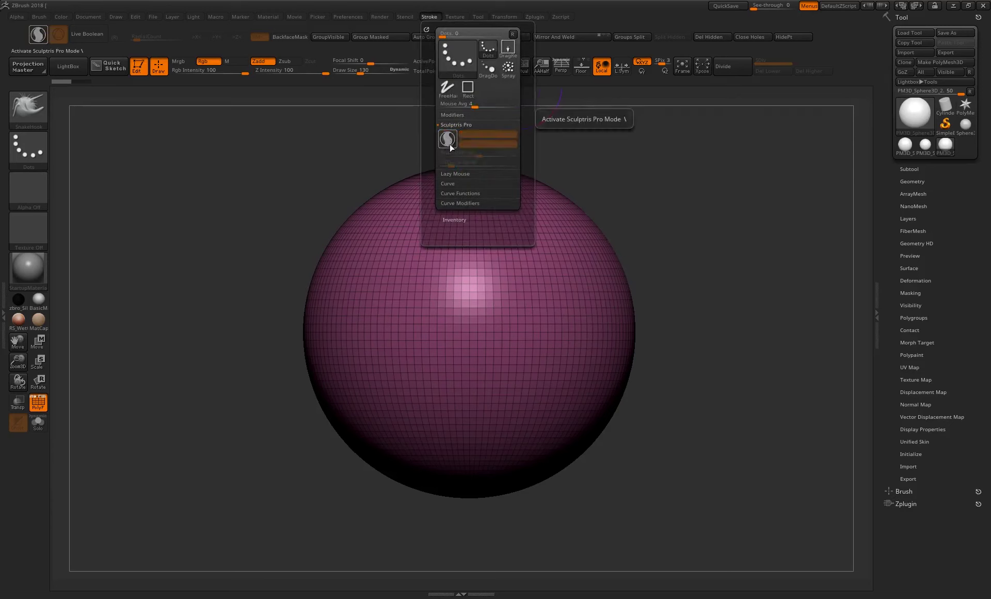
left_click(447, 139)
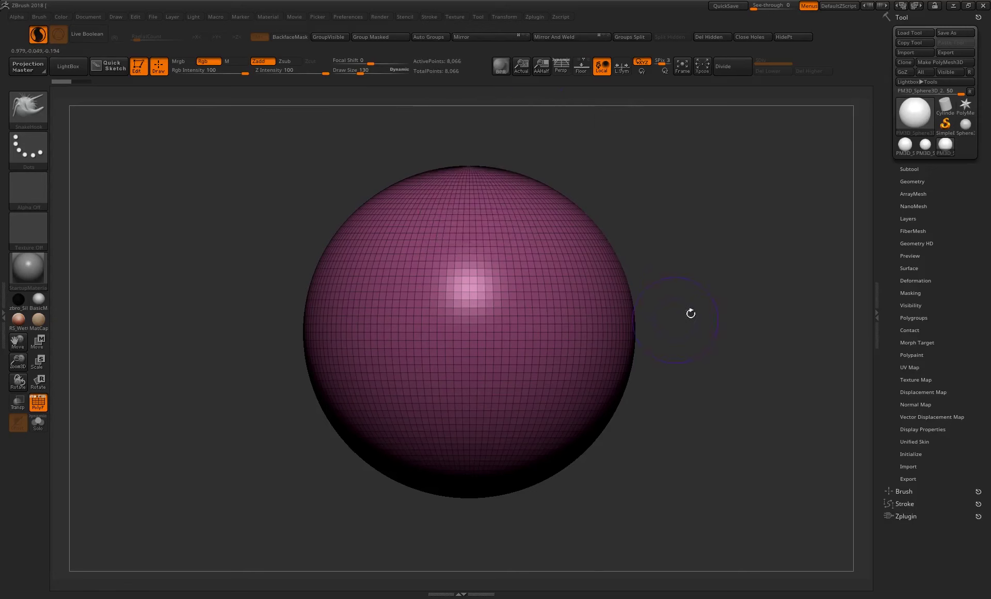
left_click_drag(691, 314, 429, 298, "alt")
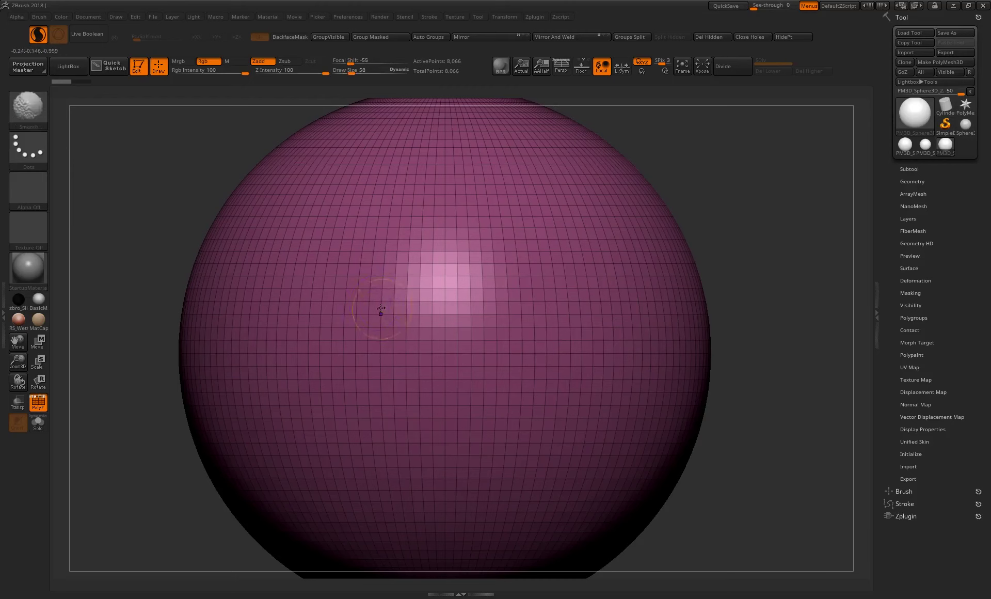
left_click_drag(380, 314, 364, 298, "shift")
scroll(377, 313, "up", 5)
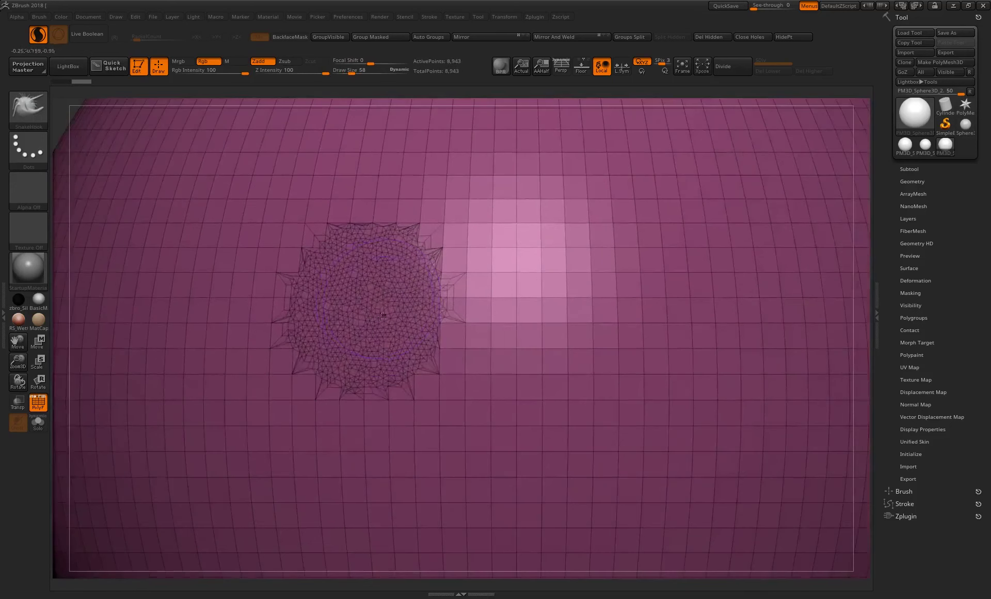
scroll(386, 351, "down", 5)
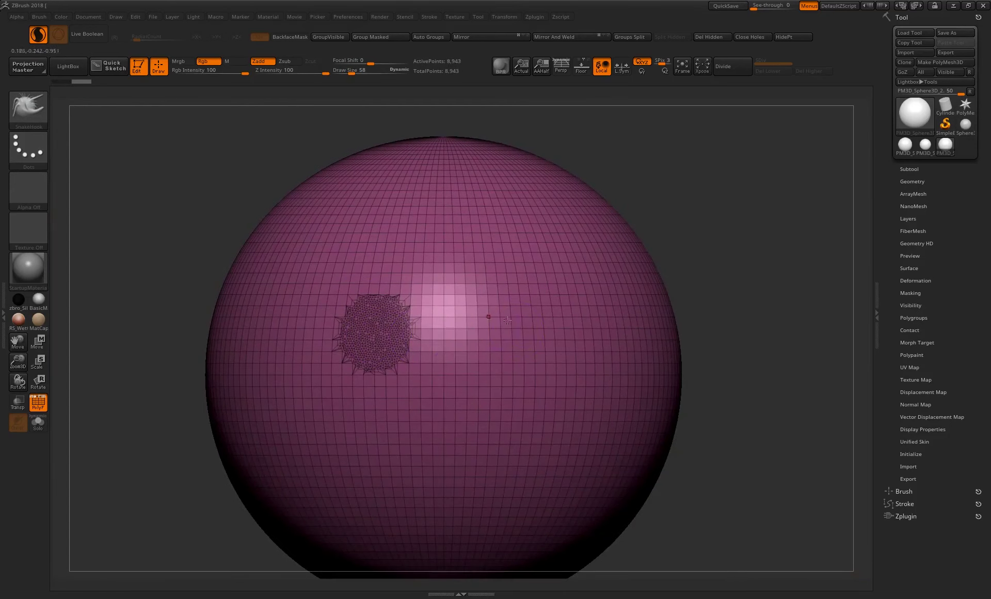
left_click_drag(516, 324, 519, 330, "shift")
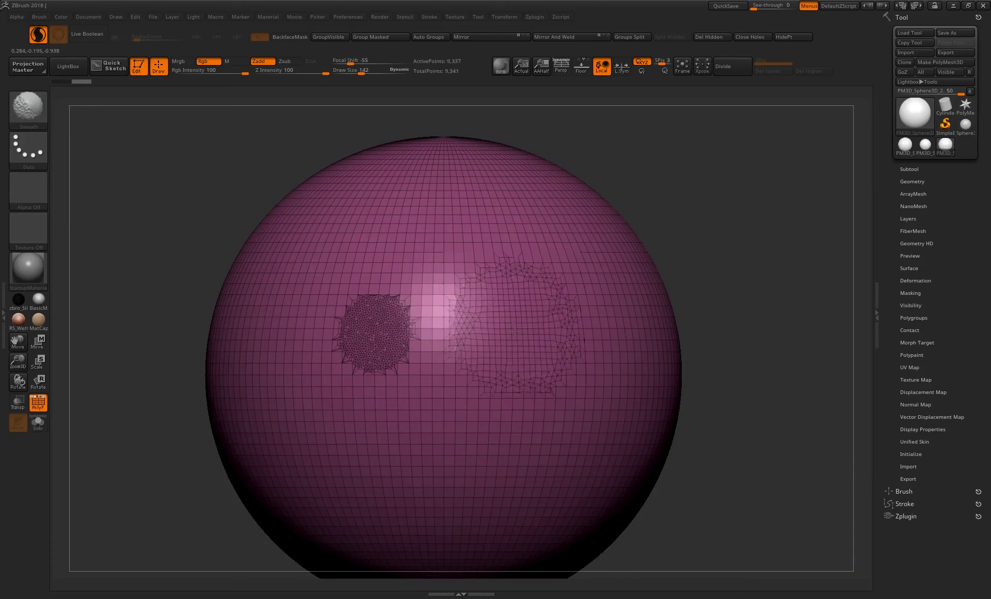
scroll(478, 353, "up", 2)
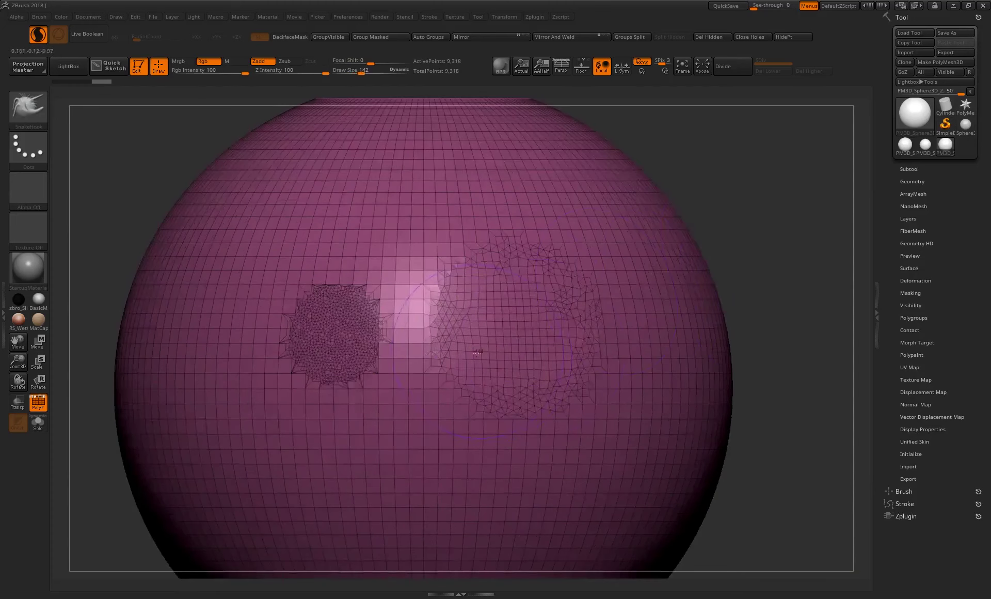
scroll(760, 236, "down", 2)
key("ctrl+z")
key("ctrl+z")
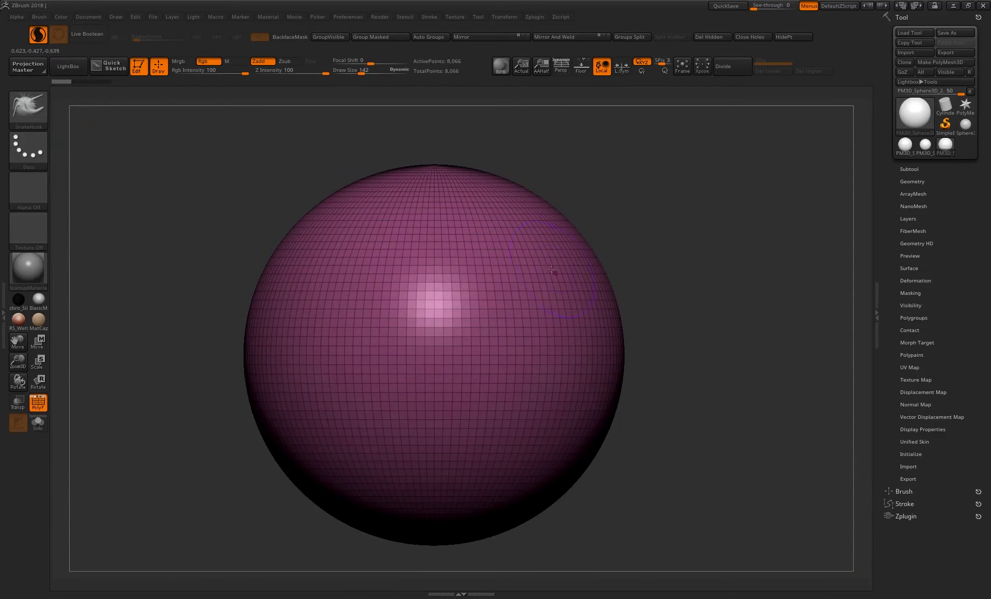
Step: Pull a long curved SnakeHook test tail from the sphere and orbit to inspect it
left_click(38, 402)
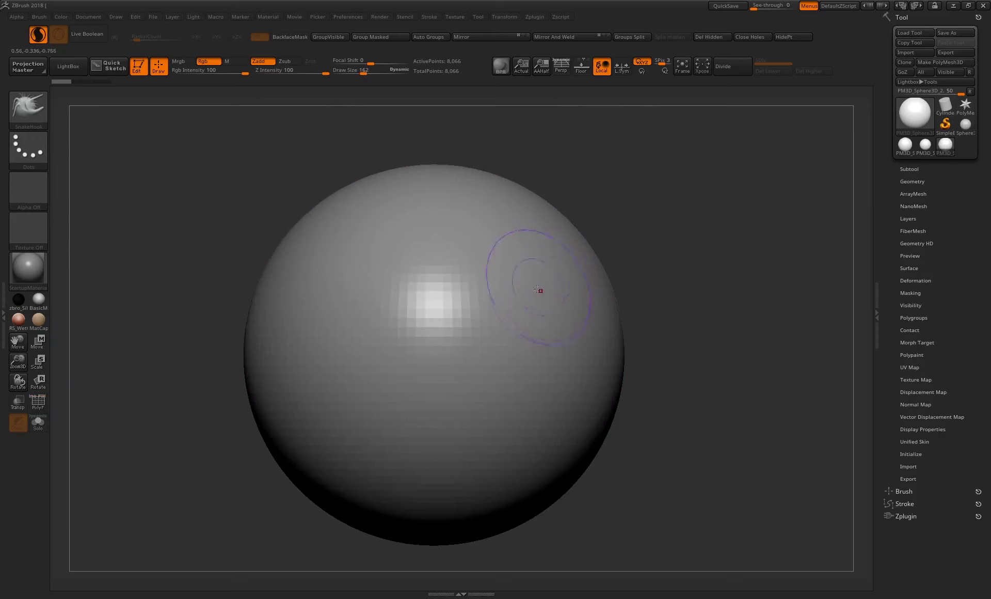
mouse_move(538, 289)
left_mouse_down()
mouse_move(560, 265)
mouse_move(841, 121)
left_mouse_up()
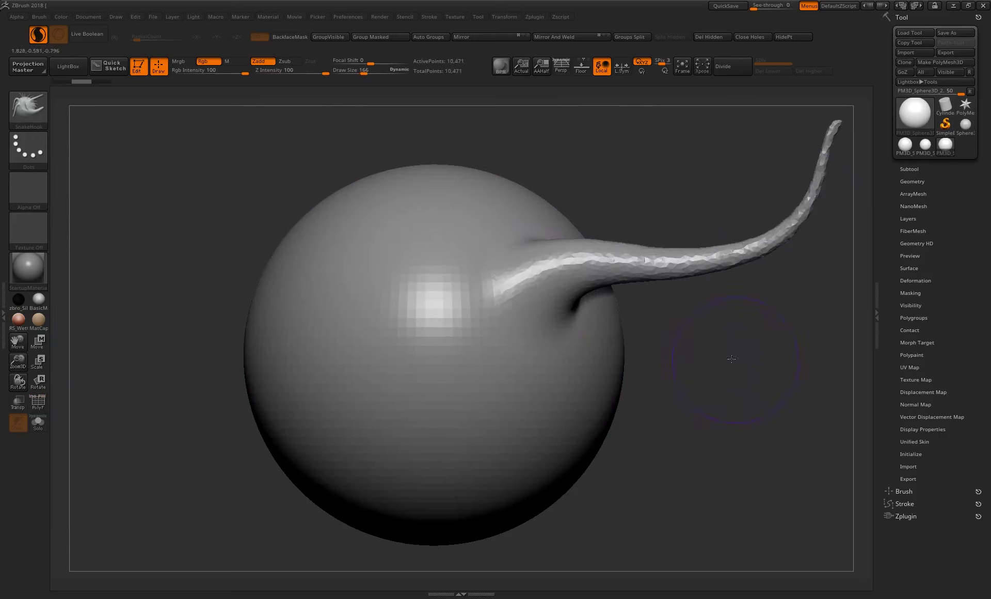
mouse_move(723, 413)
left_mouse_down("alt")
mouse_move(611, 387)
mouse_move(88, 420)
left_mouse_up("alt")
left_click(38, 402)
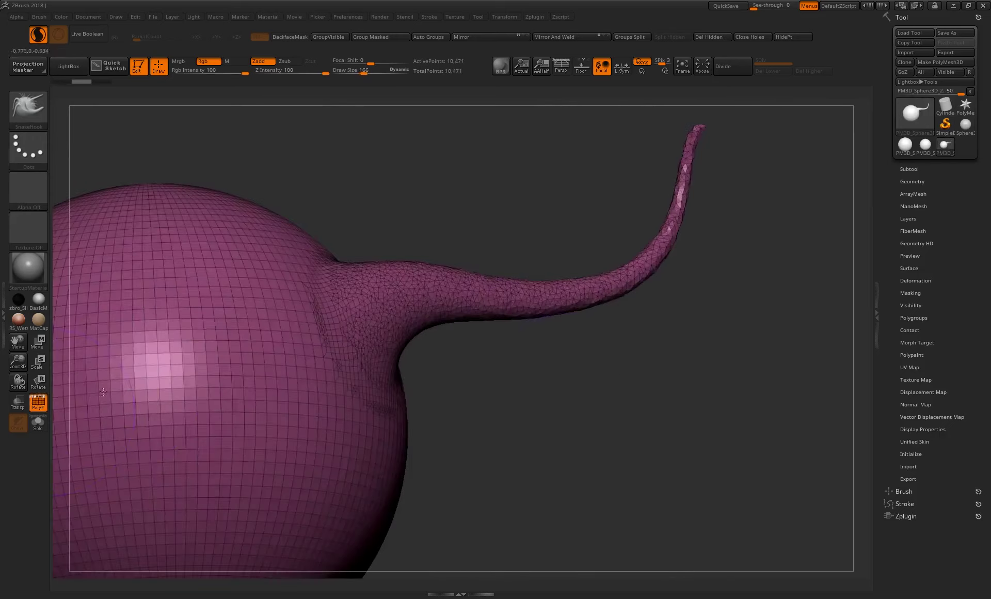
left_click_drag(516, 464, 570, 422, "alt")
left_click_drag(562, 369, 360, 316)
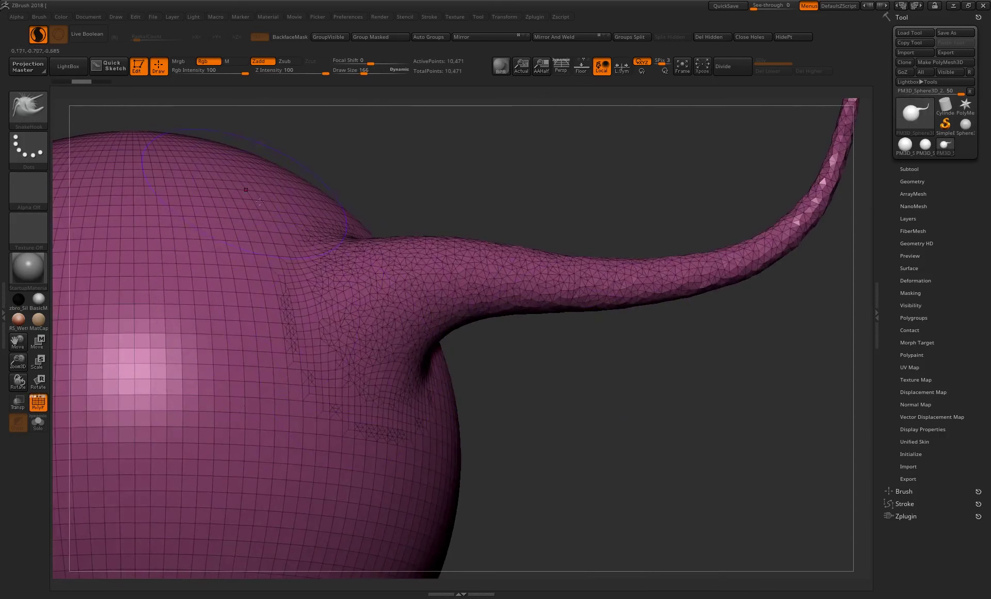
mouse_move(586, 409)
left_mouse_down()
mouse_move(649, 423)
mouse_move(395, 311)
left_mouse_up()
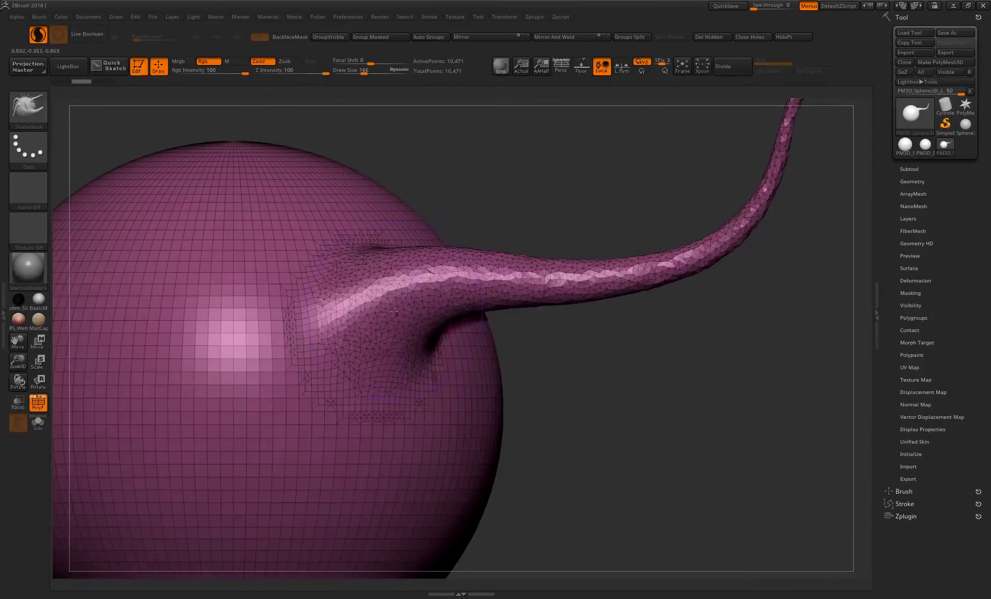
left_click_drag(642, 399, 560, 430)
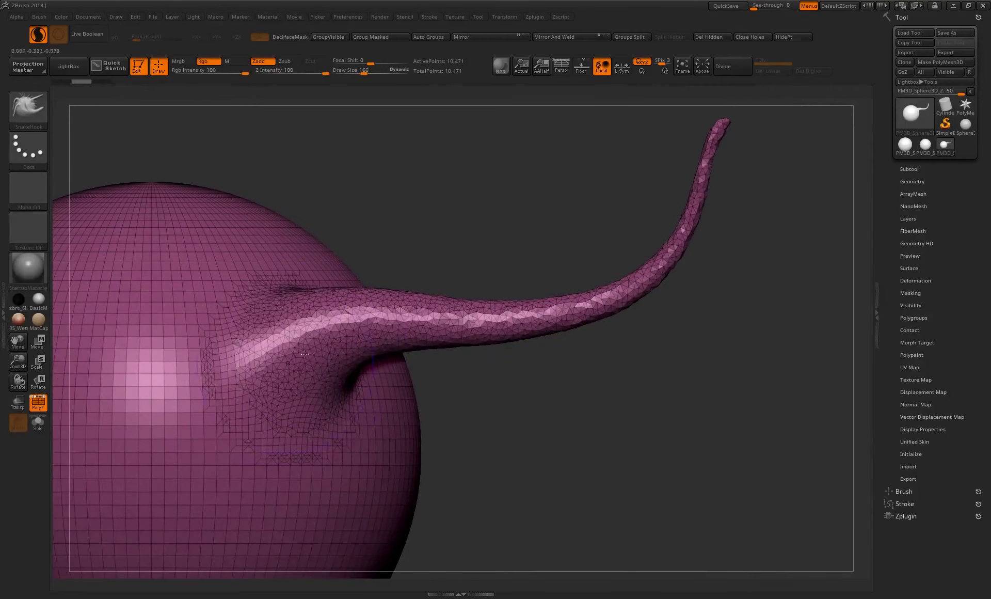
mouse_move(304, 354)
left_mouse_down()
mouse_move(642, 394)
mouse_move(84, 126)
left_mouse_up()
Step: Undo the tail, turn off Use Global in Brush > Sculptris Pro, and edit SubDivide Size
key("ctrl+z")
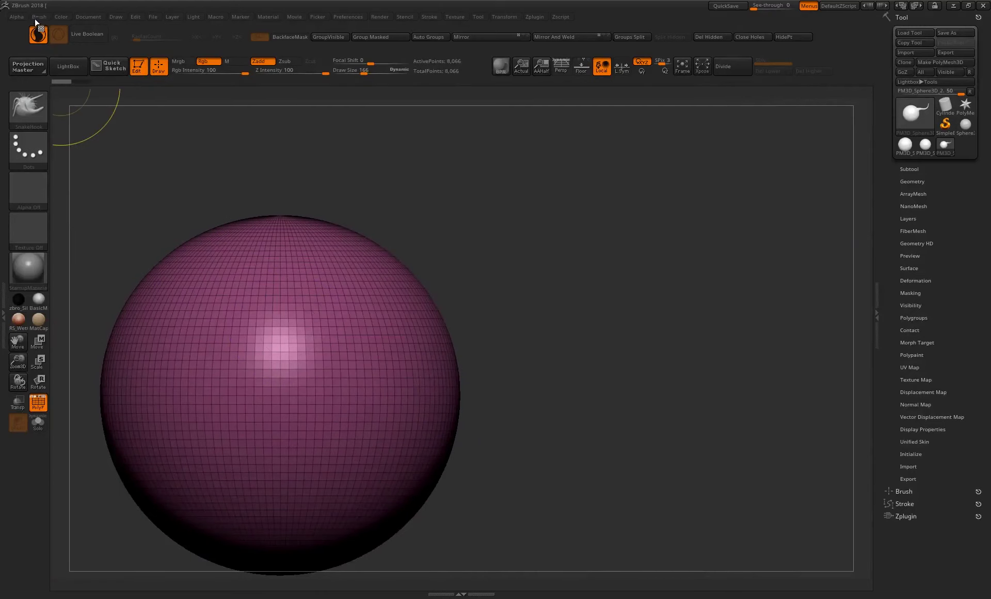
left_click(39, 17)
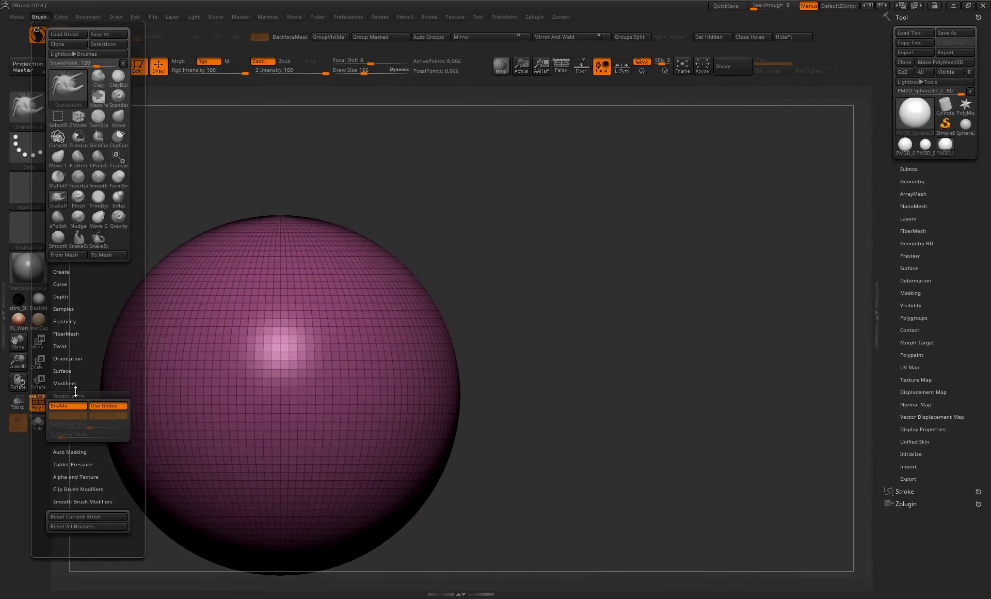
left_click(99, 406)
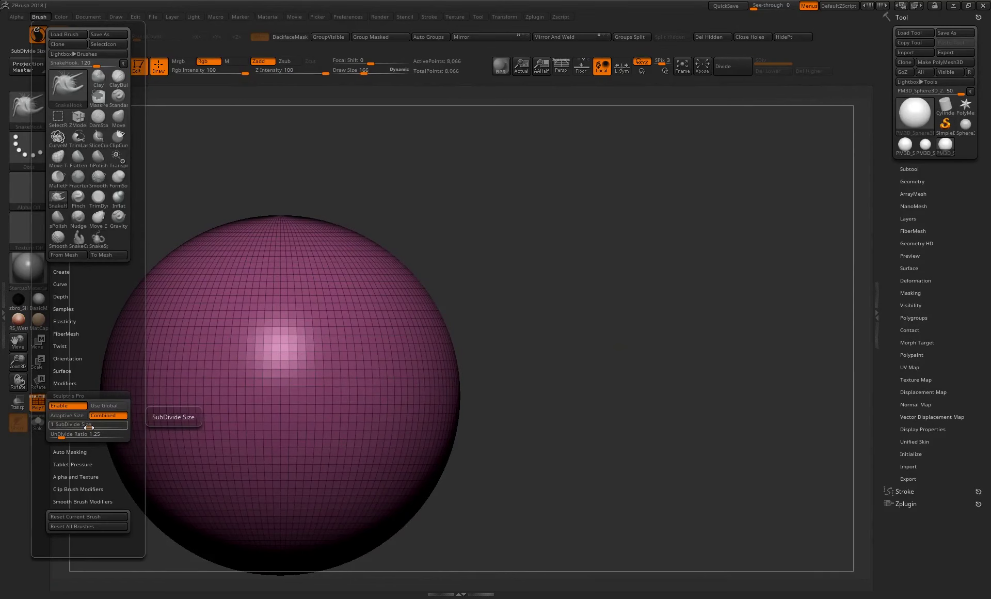
left_click(88, 427)
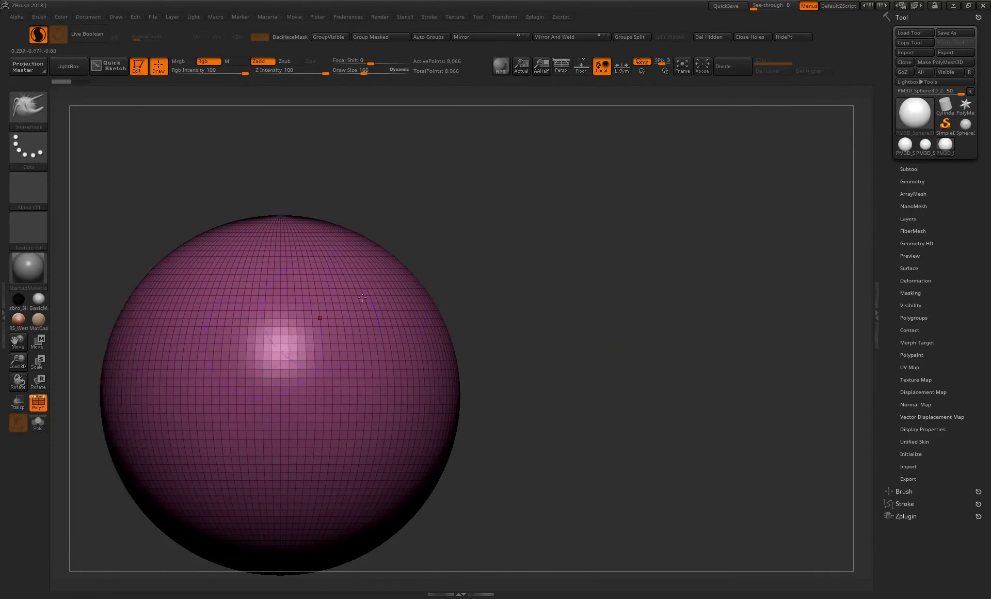
Step: Pull a horn out of the sphere's upper right and reframe the view around it
left_click_drag(516, 362, 486, 374, "alt")
mouse_move(336, 322)
left_mouse_down()
mouse_move(482, 267)
mouse_move(512, 180)
left_mouse_up()
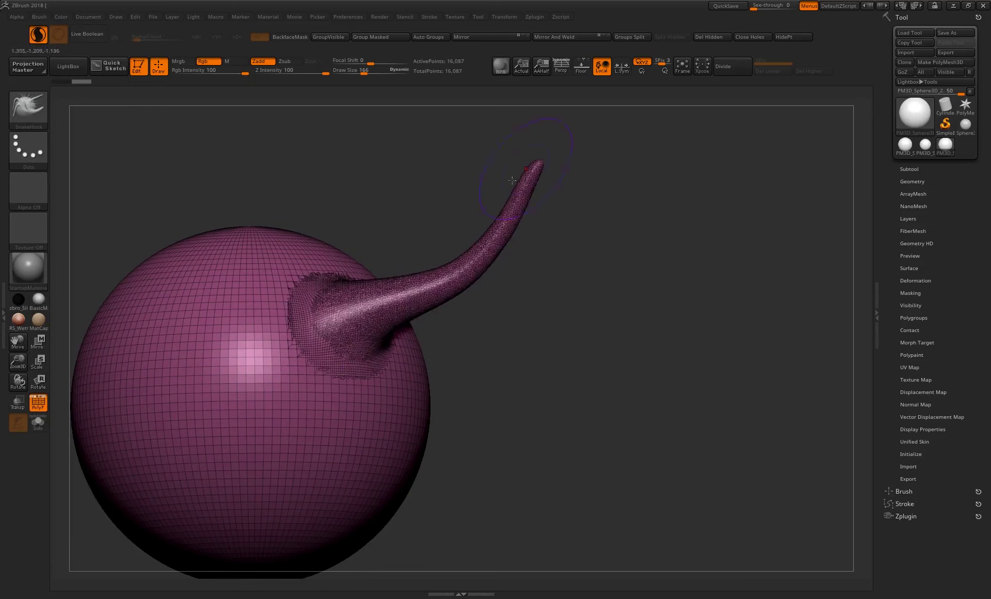
mouse_move(543, 339)
left_mouse_down()
mouse_move(575, 460)
mouse_move(565, 307)
mouse_move(496, 313)
left_mouse_up()
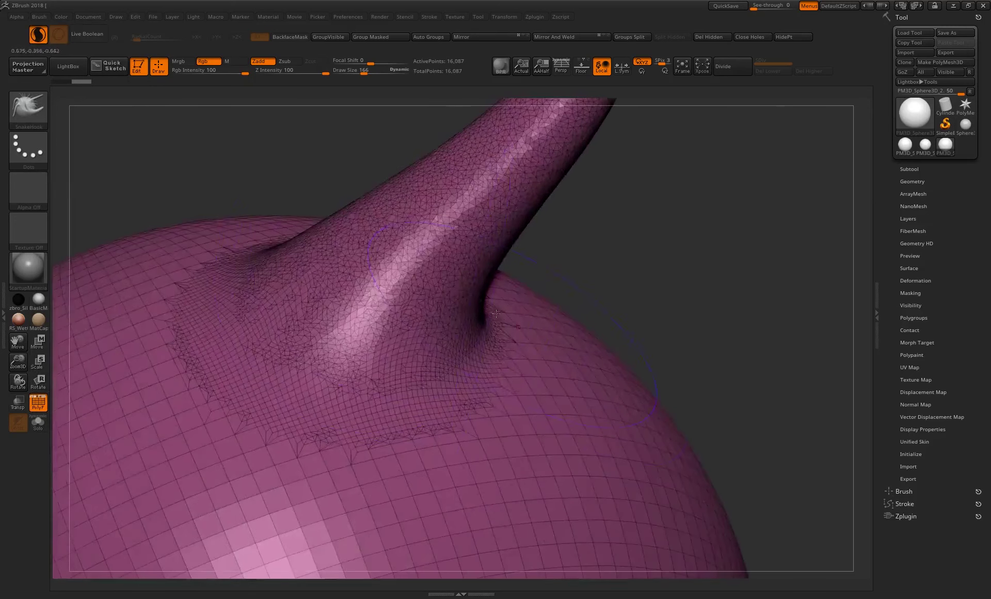
left_click_drag(639, 217, 415, 257, "alt")
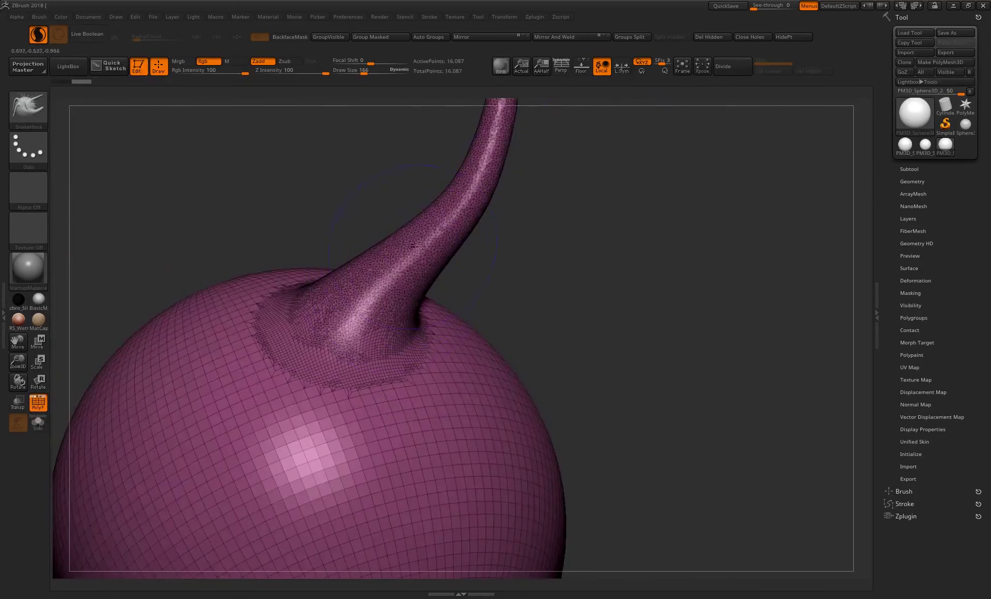
left_click_drag(547, 206, 473, 253)
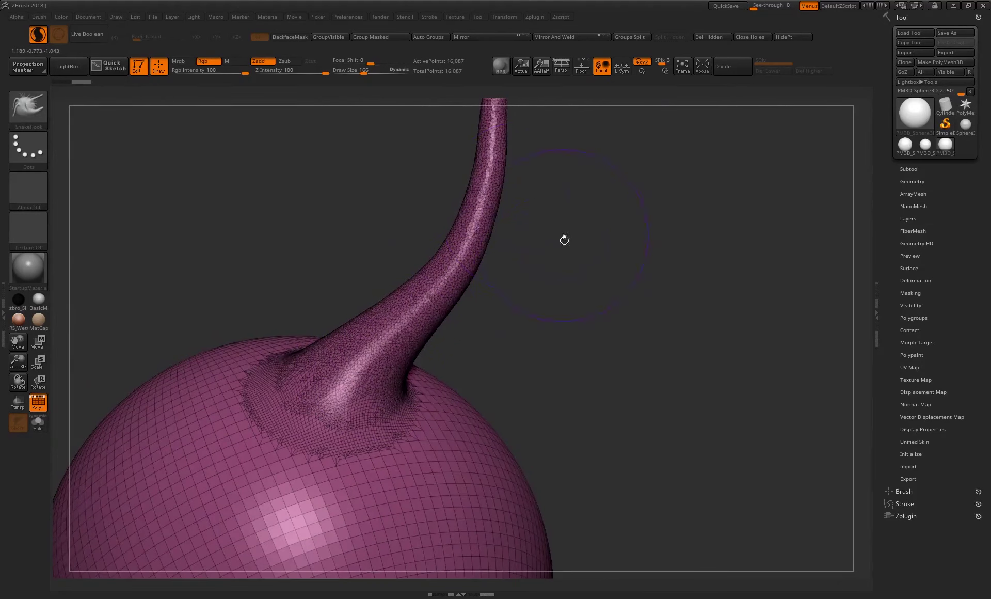
mouse_move(564, 240)
left_mouse_down("alt")
mouse_move(560, 312)
mouse_move(577, 365)
mouse_move(527, 316)
left_mouse_up("alt")
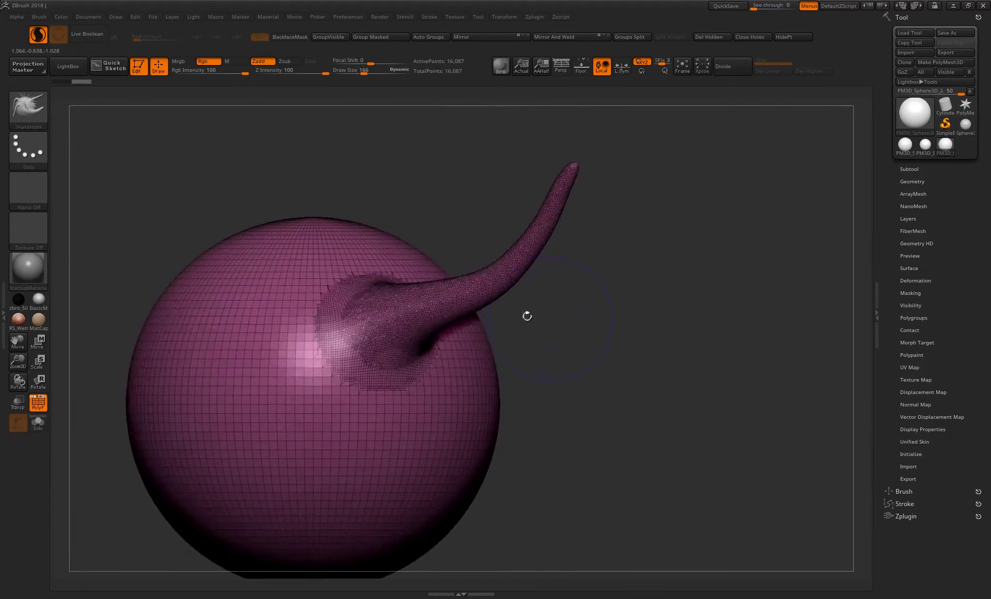
Step: With PolyF off, replace a trial horn with one sweeping right, then commit a new SubDivide Size
left_click(38, 402)
left_click_drag(351, 281, 483, 124)
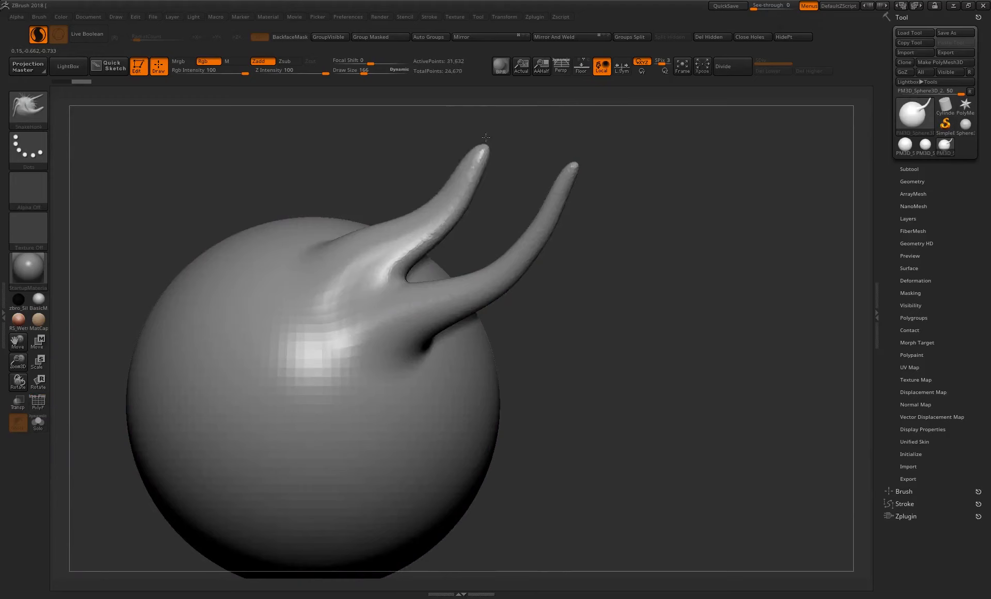
key("ctrl+z")
left_click_drag(423, 395, 645, 301)
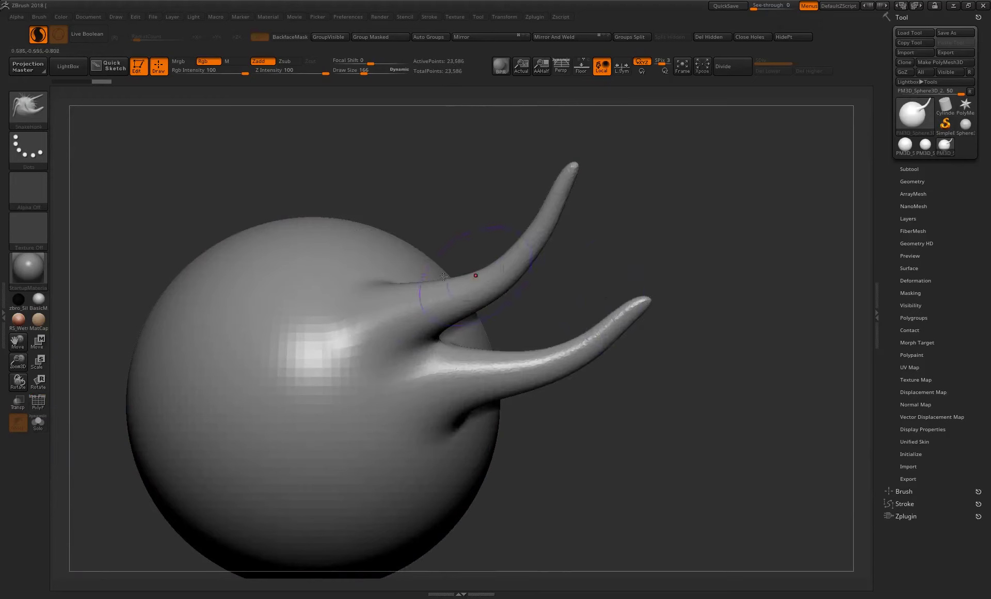
left_click(40, 18)
type("1")
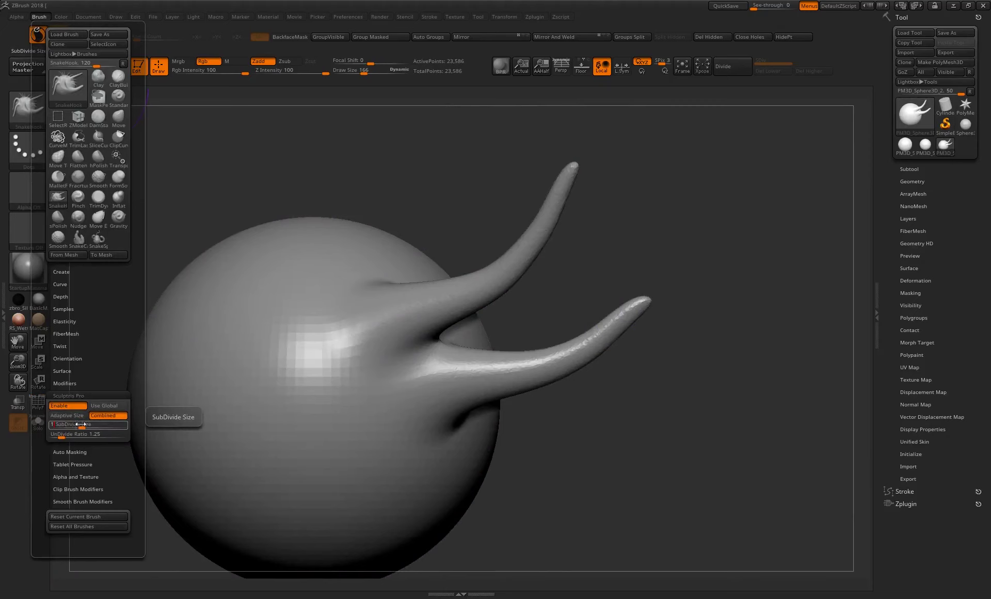
key("Return")
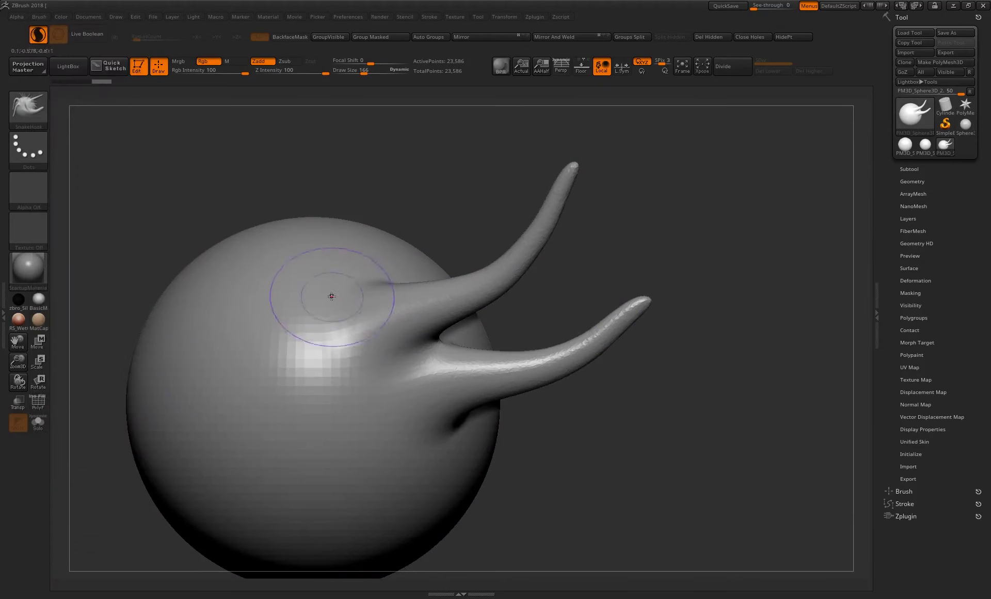
Step: Pull a third tentacle up from the sphere and Shift-smooth its tip
left_click_drag(331, 295, 542, 134)
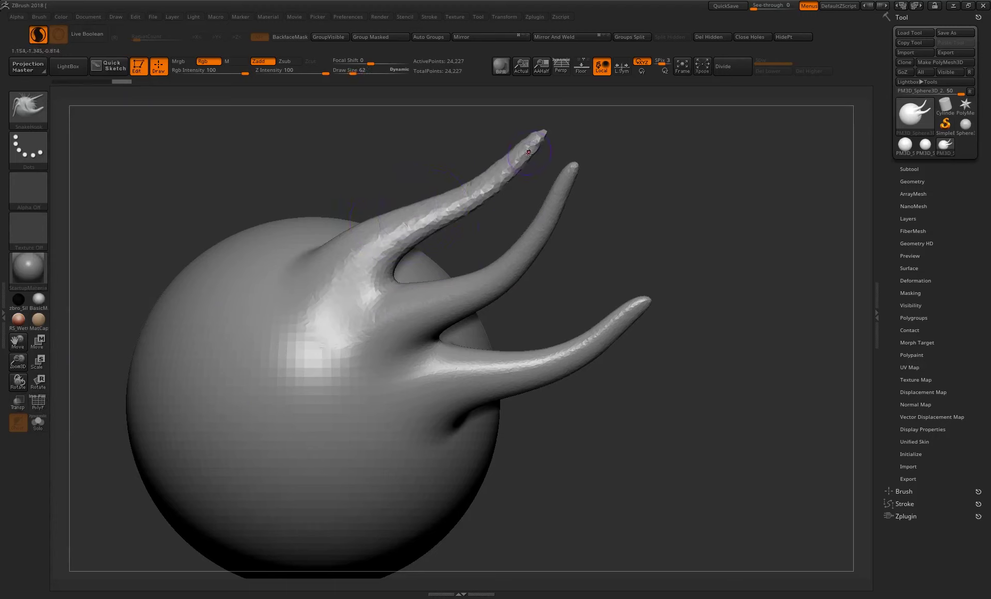
key("shift")
left_click_drag(530, 142, 535, 143, "shift")
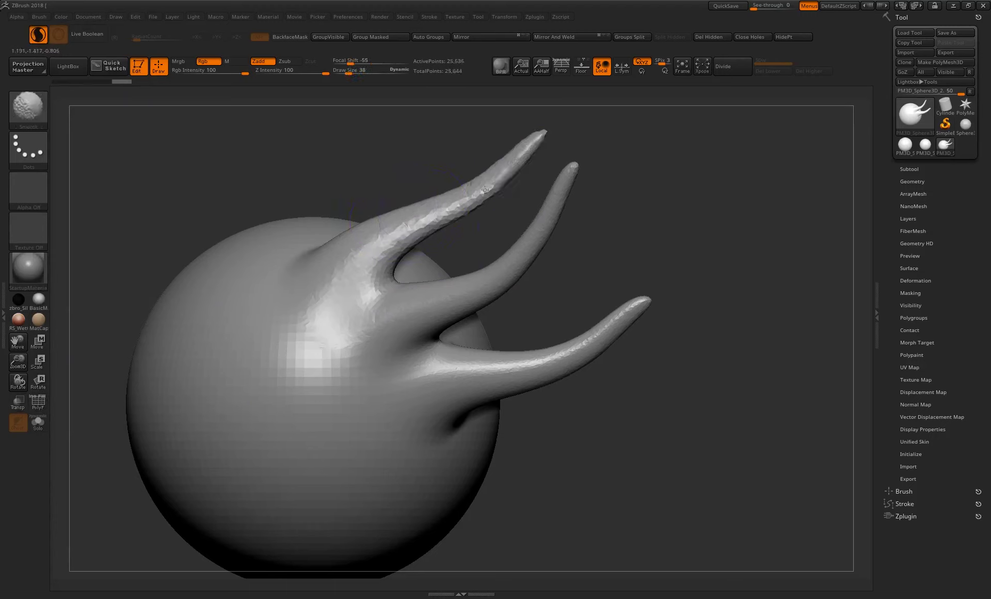
Step: With the PolyF wireframe shown, smooth the tentacle bases from several angles
key("shift+f")
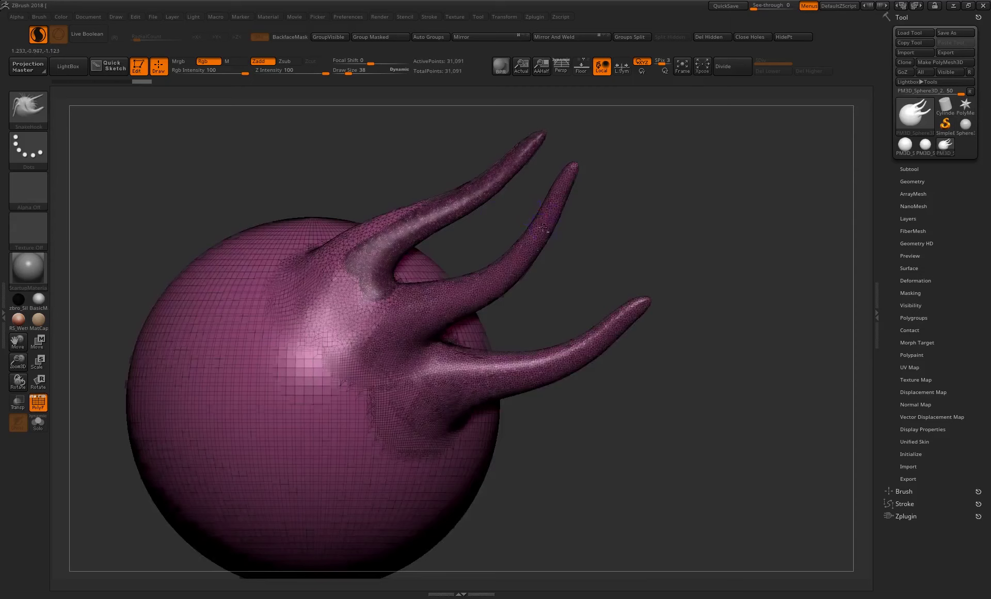
right_click_drag(387, 277, 292, 232, "alt")
mouse_move(291, 232)
left_mouse_down("shift")
mouse_move(225, 332)
mouse_move(340, 335)
left_mouse_up("shift")
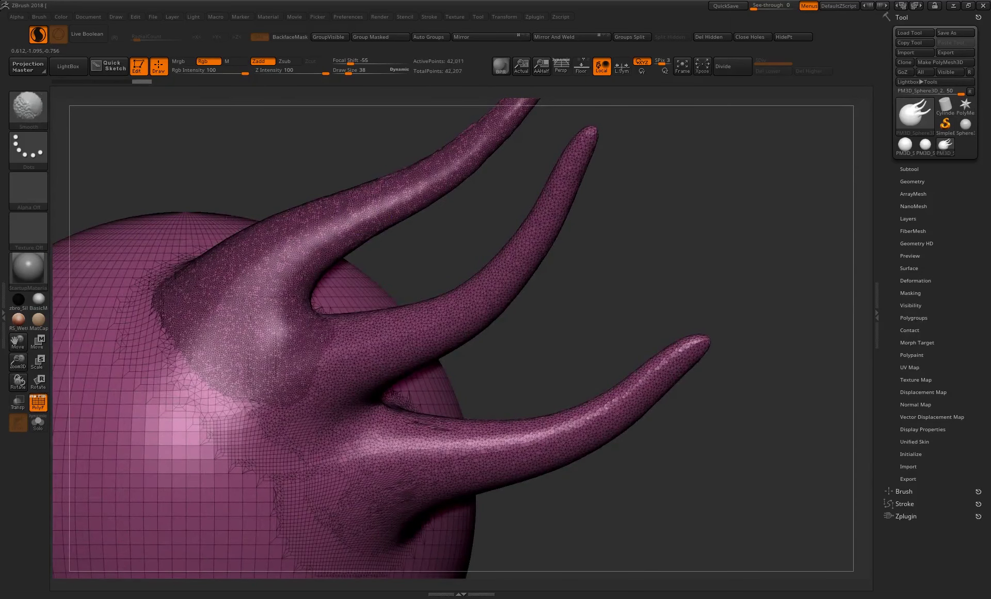
mouse_move(665, 187)
left_mouse_down()
mouse_move(361, 300)
mouse_move(248, 253)
mouse_move(176, 202)
left_mouse_up()
left_click_drag(340, 305, 413, 330, "shift")
left_click_drag(304, 320, 429, 320, "shift")
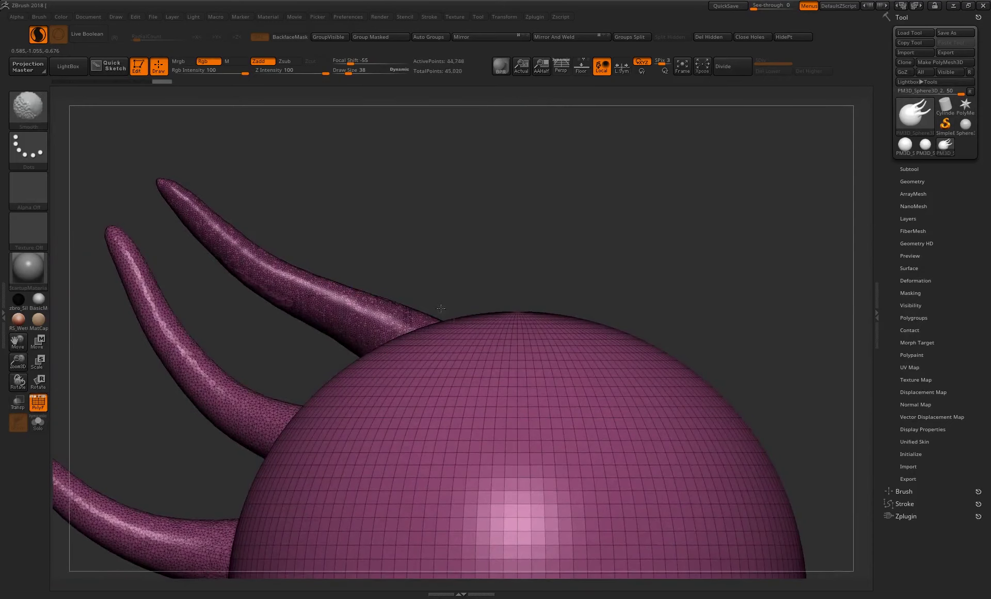
mouse_move(490, 232)
left_mouse_down()
mouse_move(656, 239)
mouse_move(104, 379)
left_mouse_up()
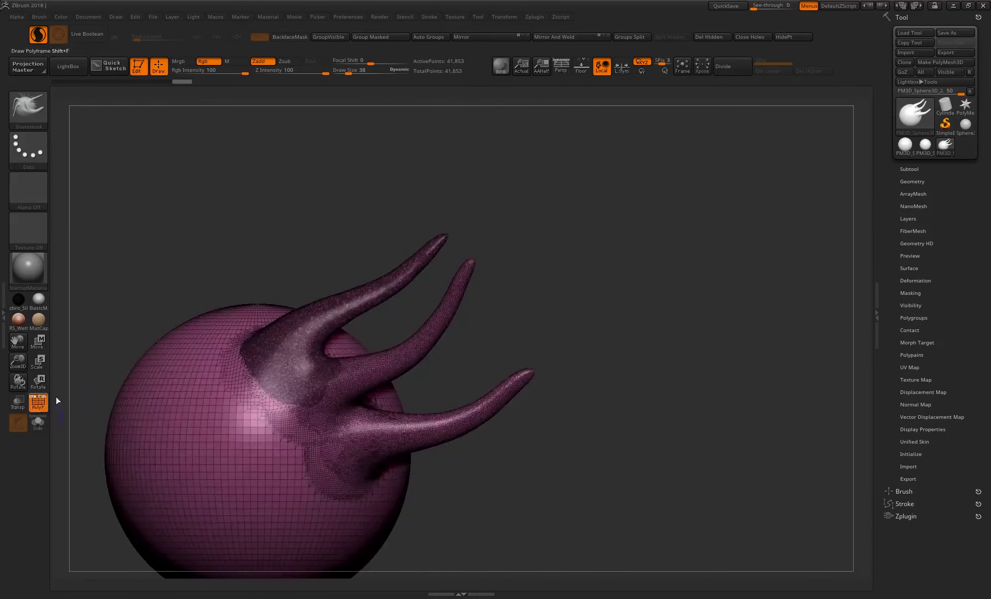
Step: Hide the wireframe, reframe the model, and enlarge the brush size
left_click(37, 402)
left_click_drag(602, 215, 439, 319, "alt")
mouse_move(623, 274)
left_mouse_down()
mouse_move(676, 212)
mouse_move(552, 290)
left_mouse_up()
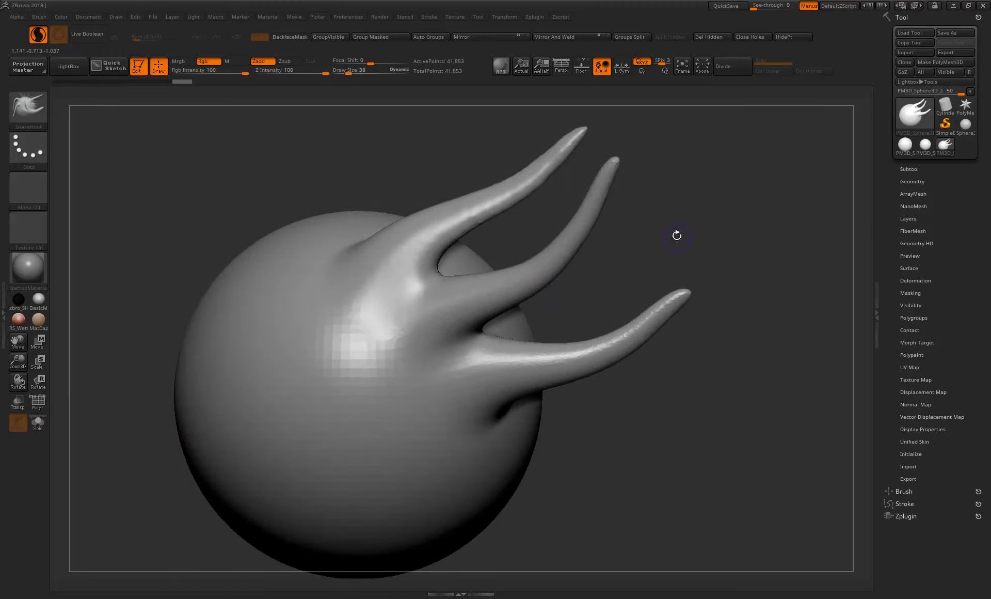
mouse_move(676, 236)
left_mouse_down()
mouse_move(660, 206)
mouse_move(659, 238)
mouse_move(606, 206)
left_mouse_up()
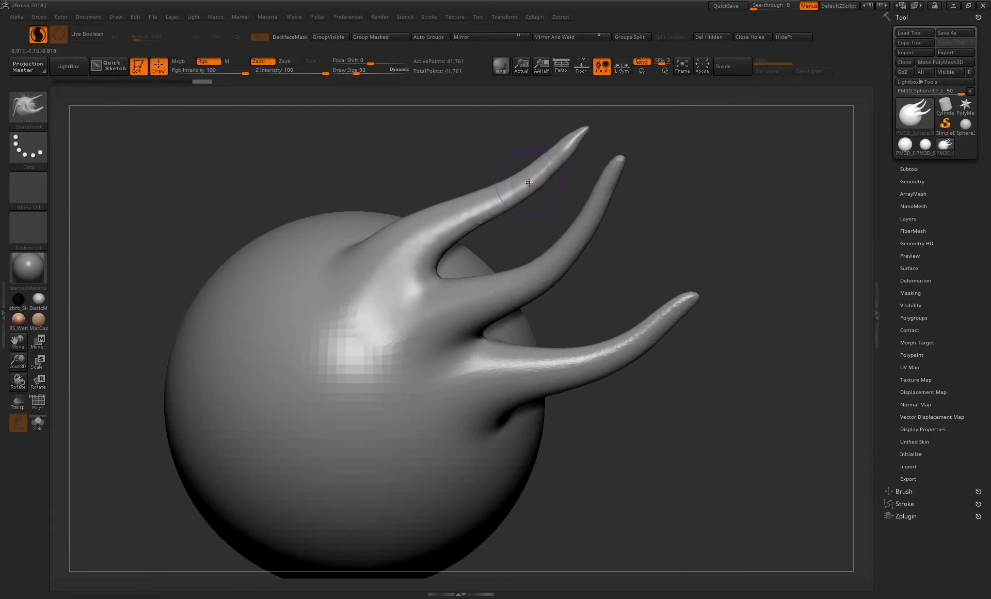
left_click(40, 18)
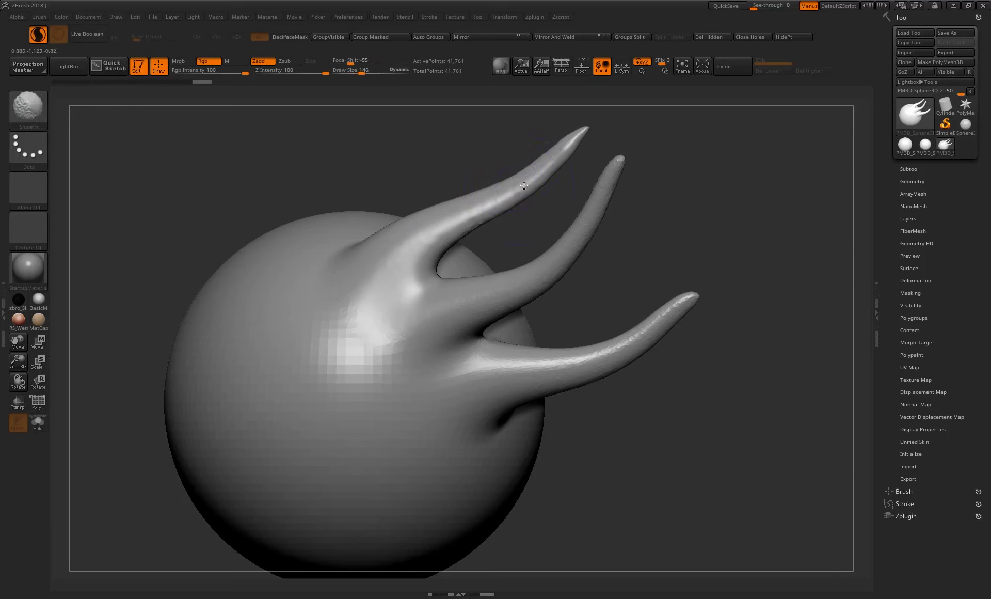
key("]")
key("shift")
left_click_drag(675, 239, 663, 220)
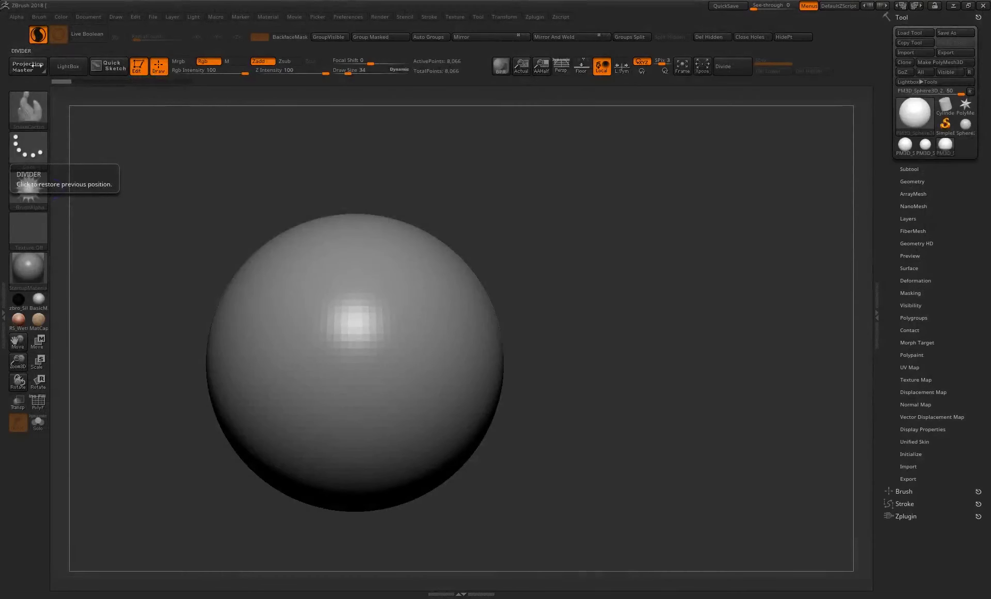
Step: Select the SnakeCactus brush, frame the sphere, and enlarge the brush
left_click(27, 114)
left_click(445, 186)
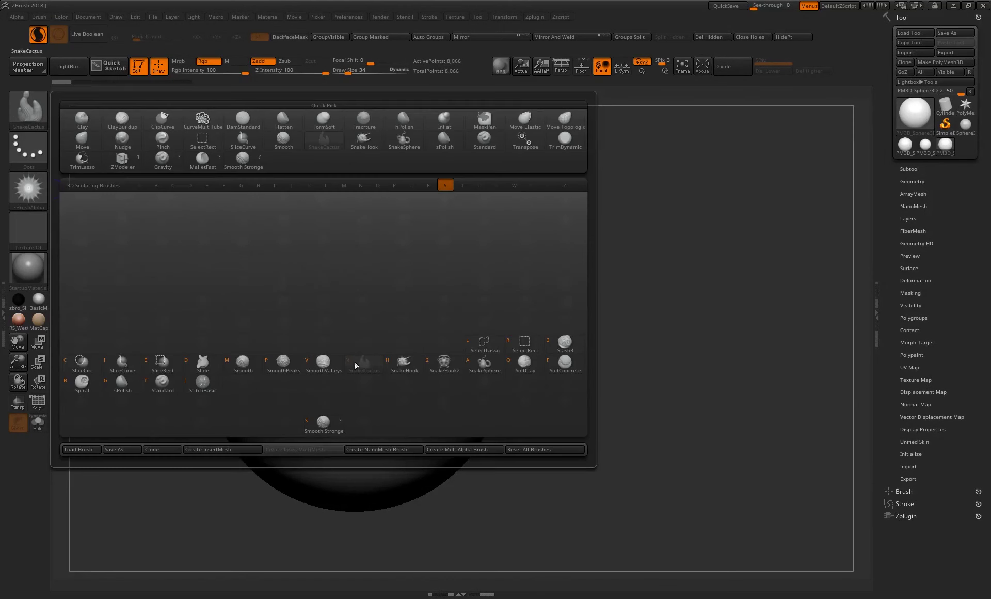
left_click(364, 367)
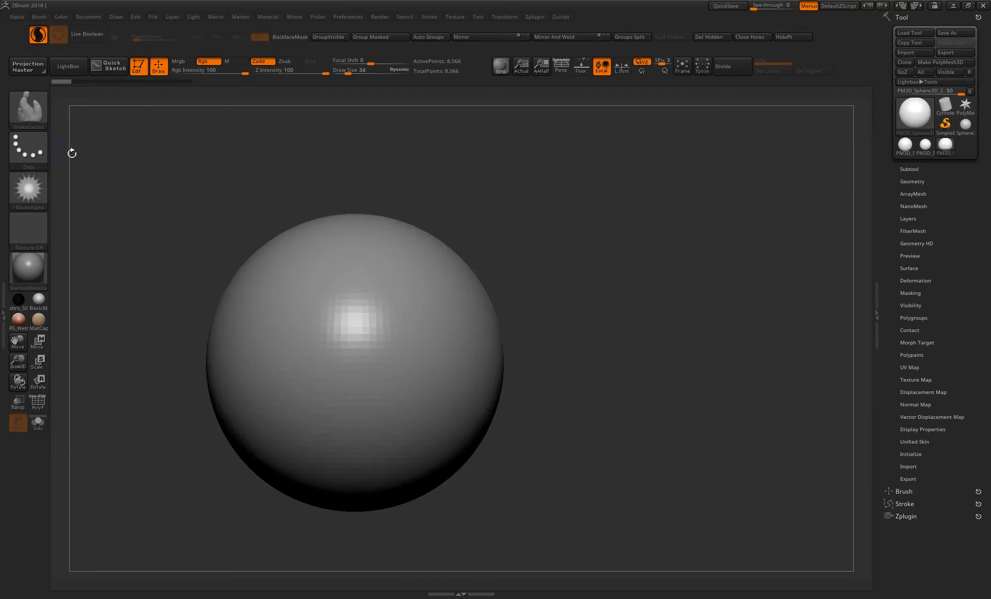
mouse_move(485, 160)
left_mouse_down("alt")
mouse_move(523, 171)
mouse_move(342, 198)
left_mouse_up("alt")
left_click_drag(273, 177, 567, 223)
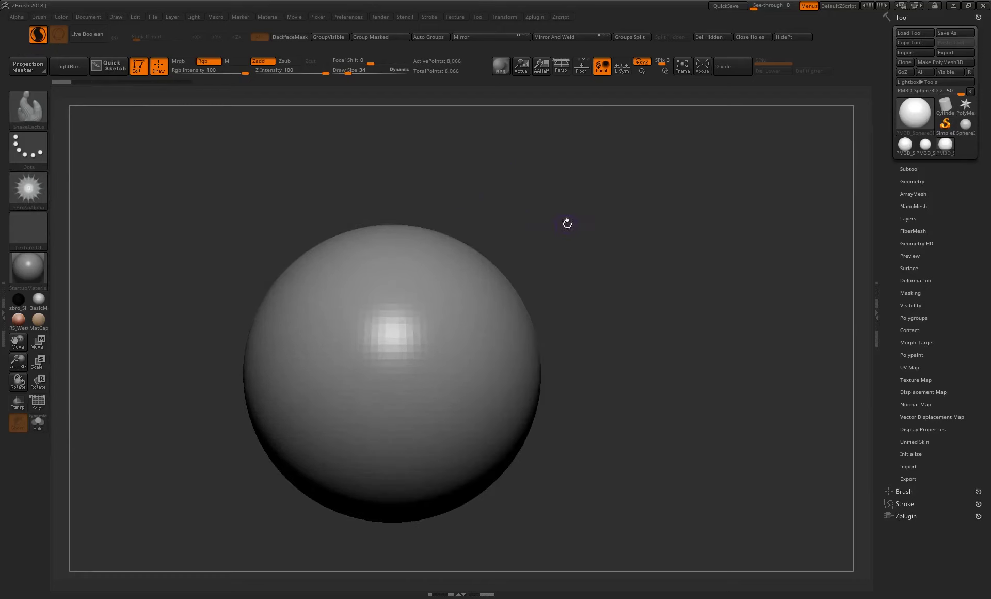
key("bracketright")
left_click_drag(394, 122, 476, 209)
Step: Grow a tall cactus trunk from the sphere's top with one arm right and one up-left
left_click_drag(458, 259, 493, 142)
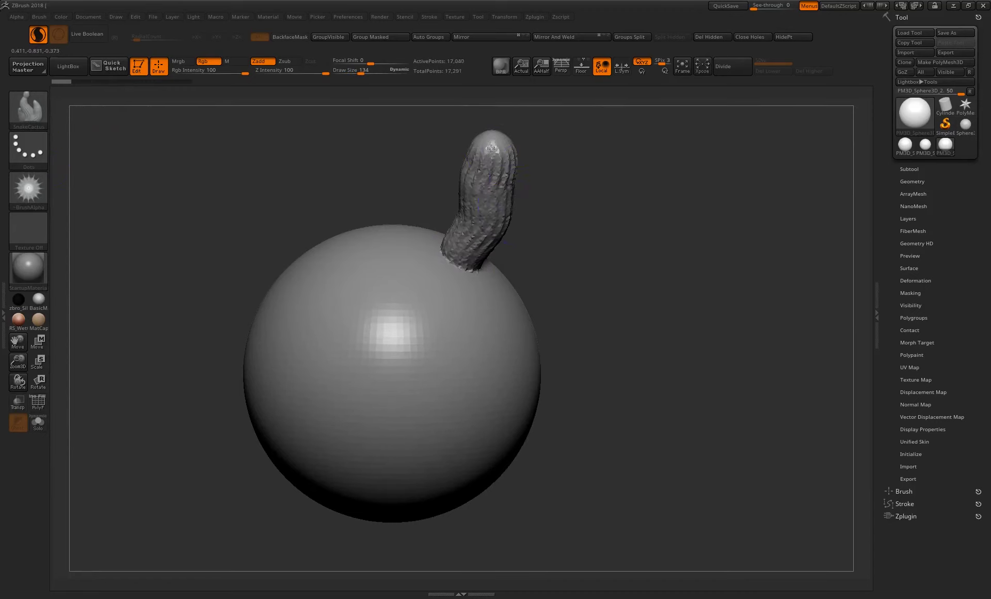
left_click_drag(507, 200, 542, 169)
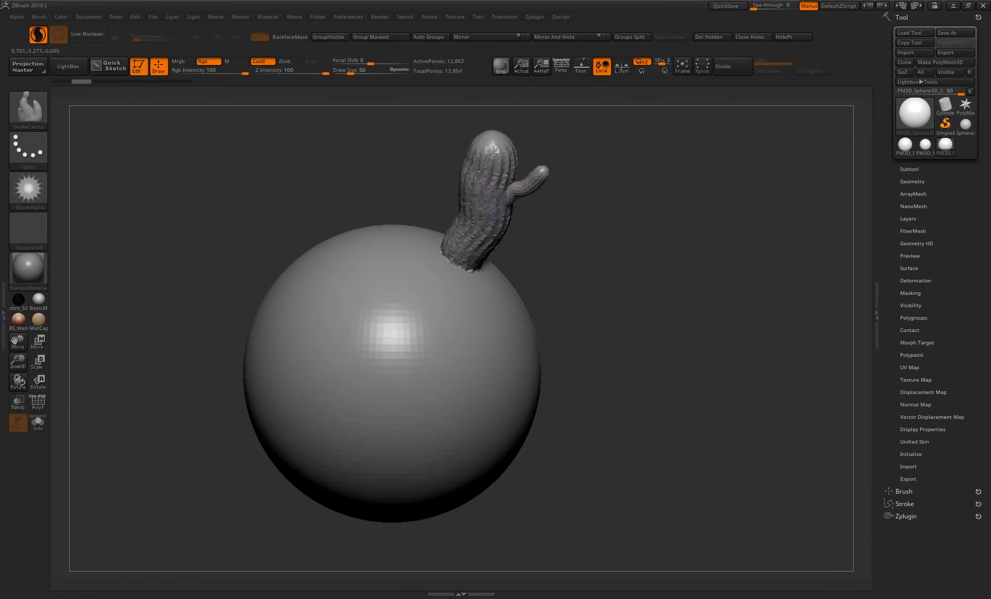
left_click_drag(456, 199, 451, 129)
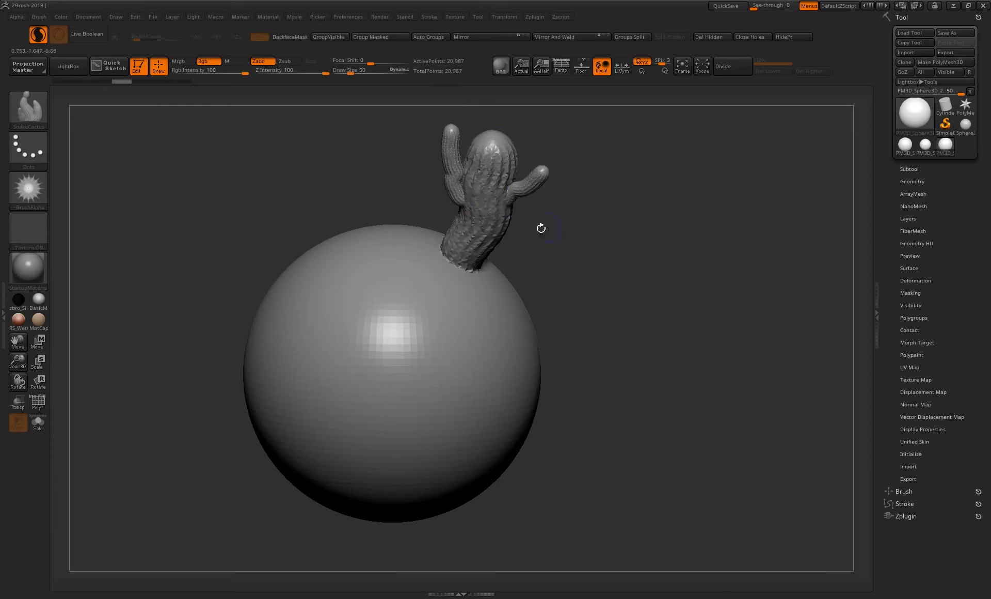
mouse_move(541, 227)
left_mouse_down()
mouse_move(594, 215)
mouse_move(350, 181)
left_mouse_up()
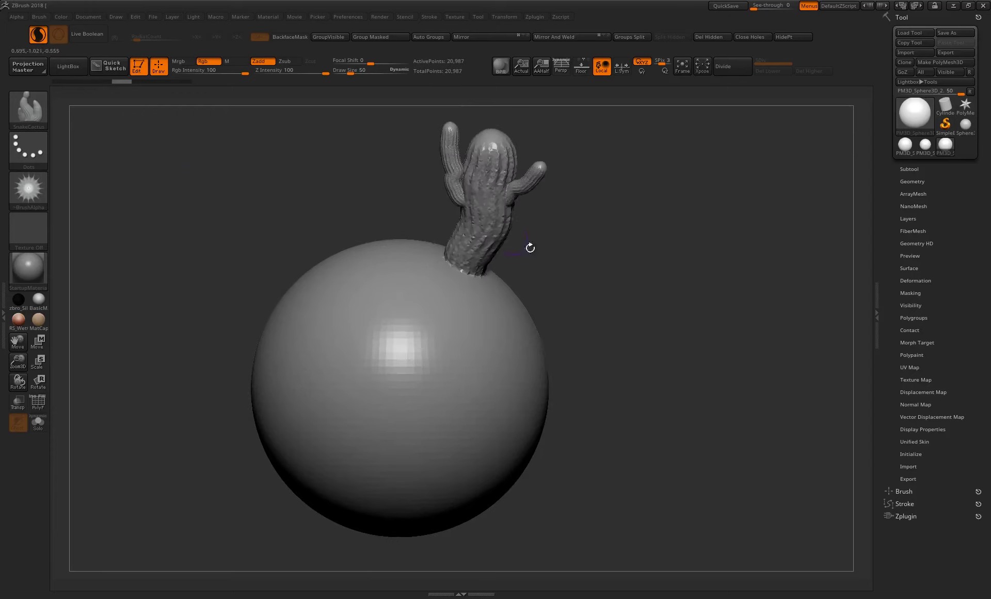
mouse_move(541, 257)
left_mouse_down()
mouse_move(551, 260)
mouse_move(454, 308)
left_mouse_up()
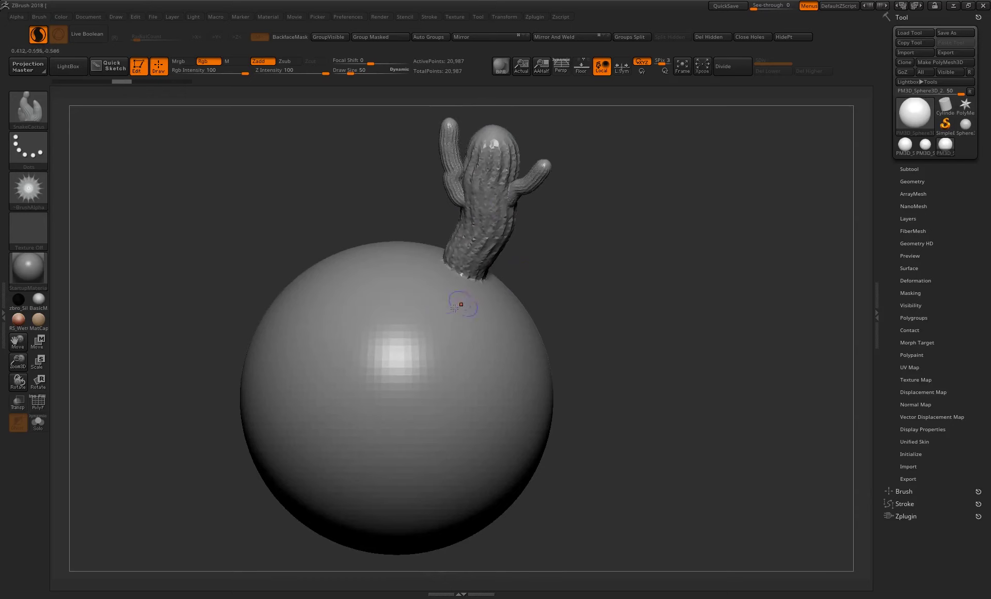
Step: Grow a second, shorter cactus left of the first and turn the view to see both
left_click_drag(399, 253, 489, 218)
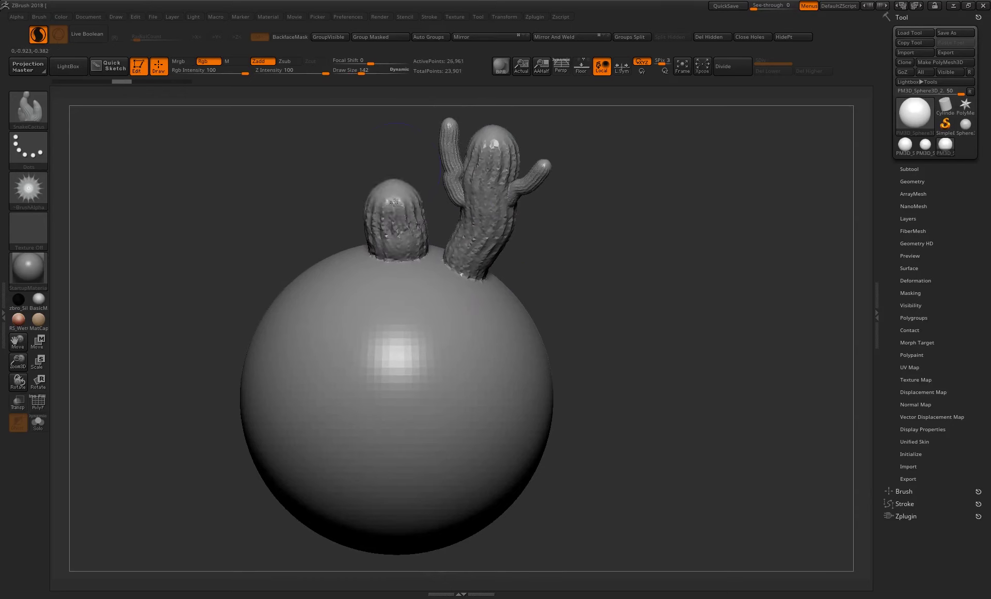
left_click_drag(577, 266, 531, 234)
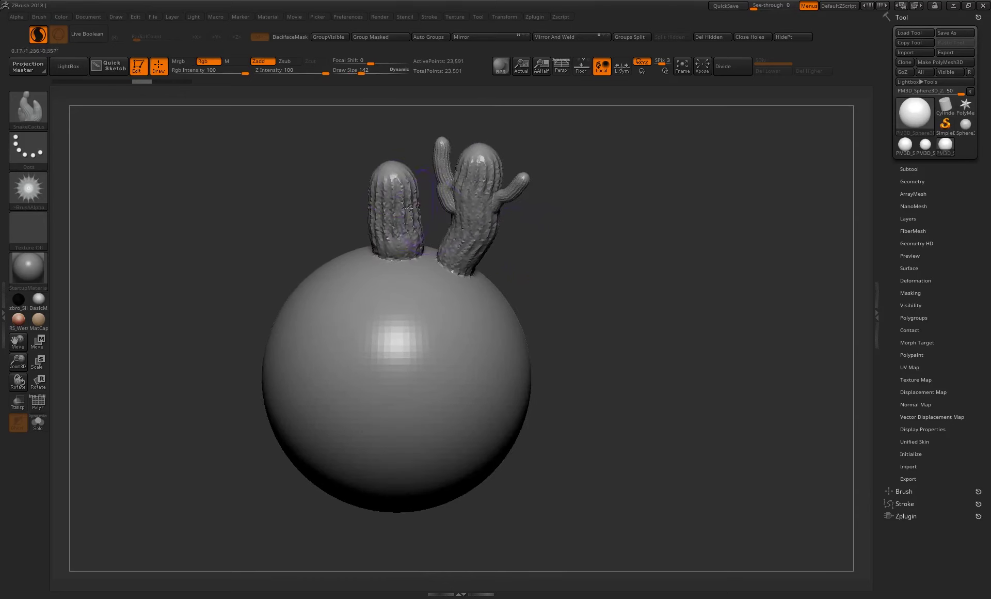
mouse_move(597, 232)
left_mouse_down()
mouse_move(557, 290)
mouse_move(565, 243)
mouse_move(312, 155)
left_mouse_up()
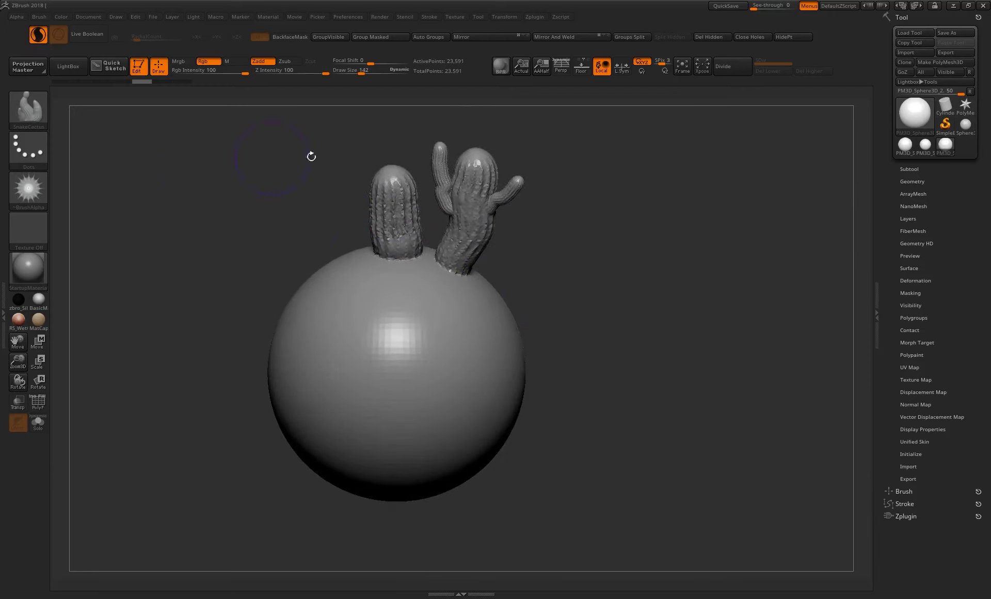
Step: Undo the cacti and switch to the SnakeSphere brush
key("ctrl+z")
key("ctrl+z")
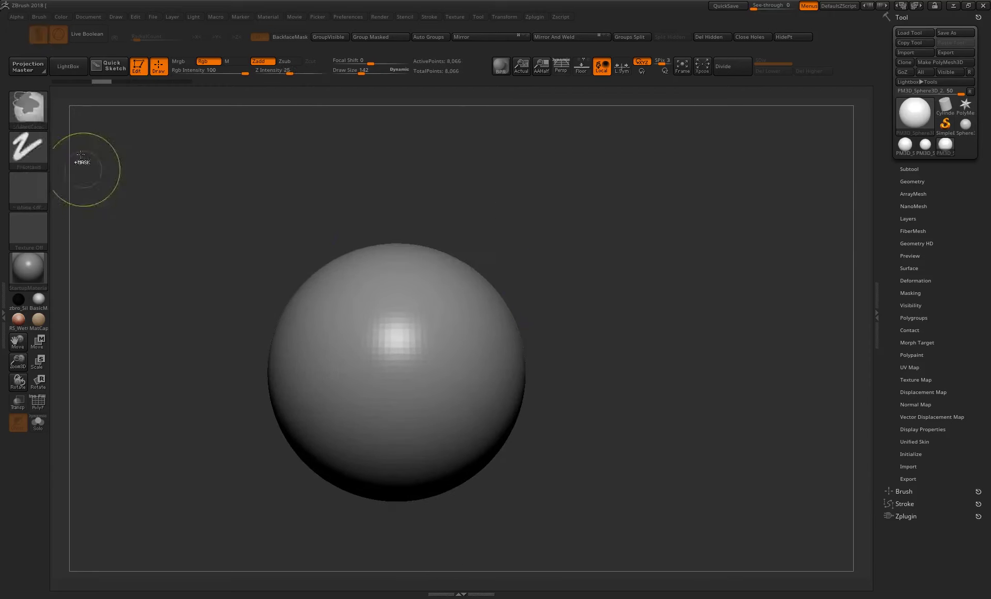
left_click(35, 114)
left_click(445, 185)
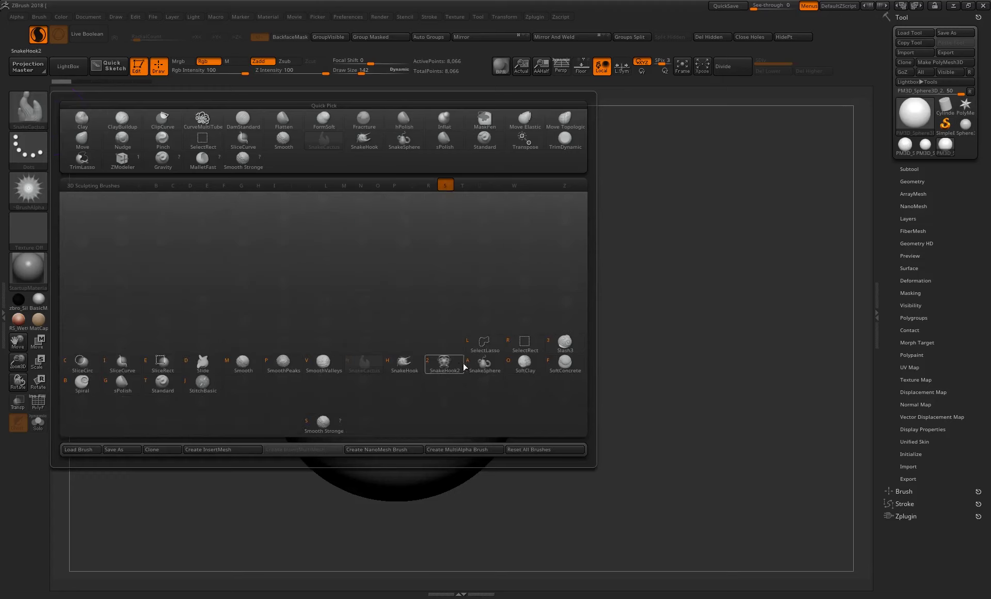
left_click(483, 364)
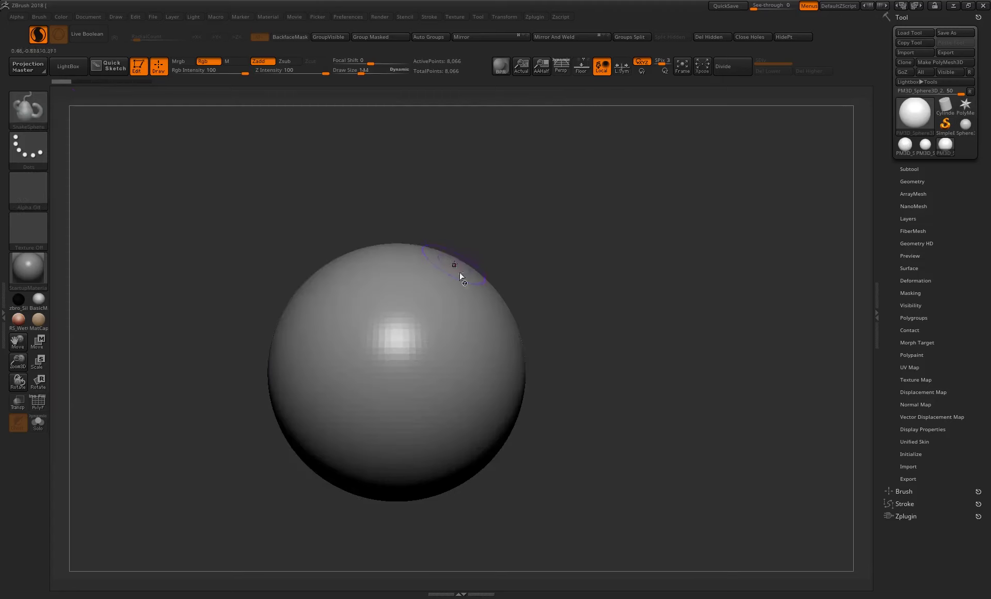
Step: Pull a curved snake with a branch from the sphere's top, then undo back to bare
left_click_drag(451, 279, 491, 149)
left_click_drag(487, 211, 542, 171)
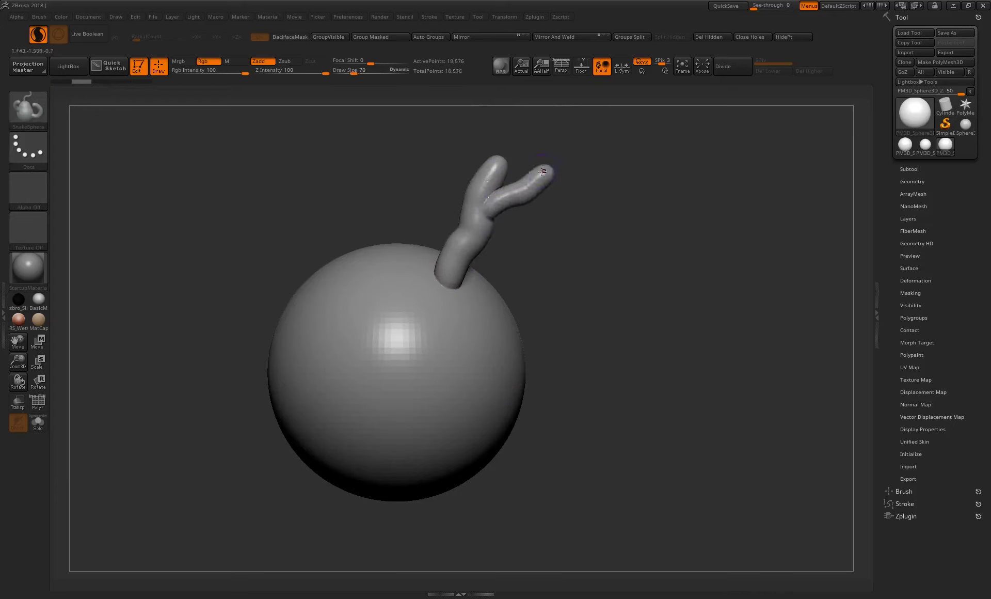
key("ctrl+z")
left_click_drag(589, 257, 560, 235)
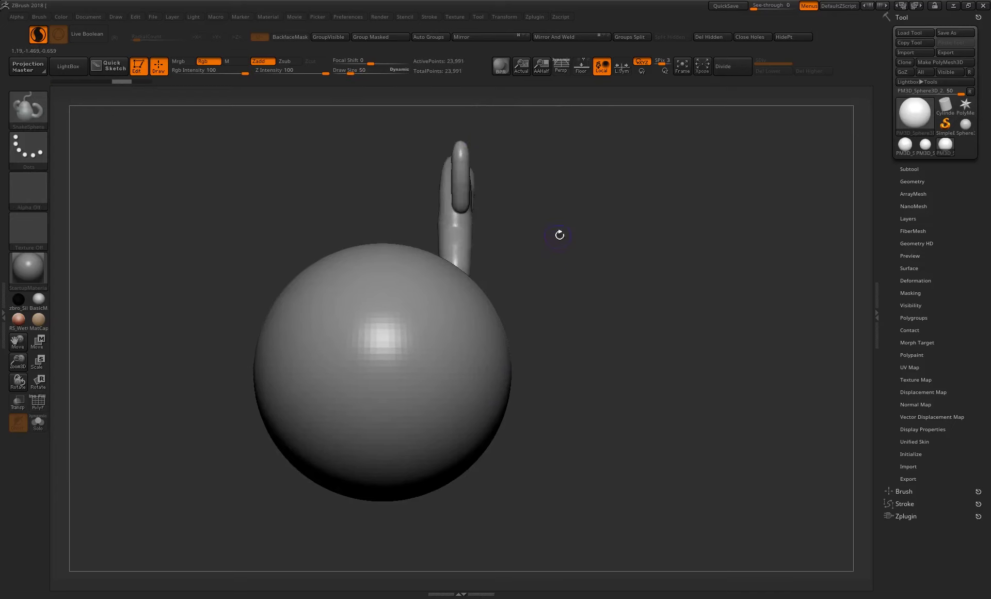
key("ctrl+z")
key("ctrl+z")
key("ctrl+z")
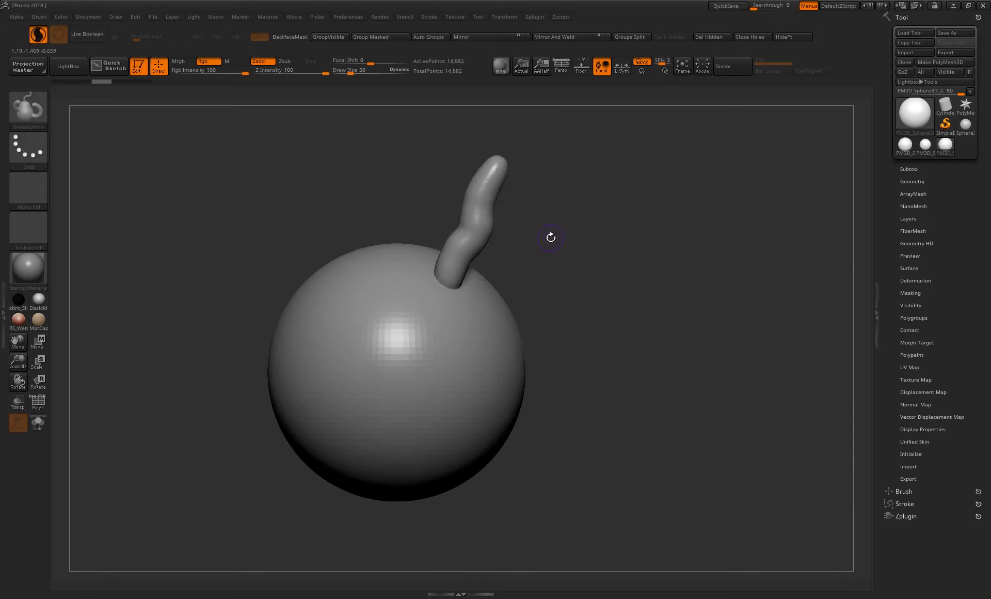
key("ctrl+z")
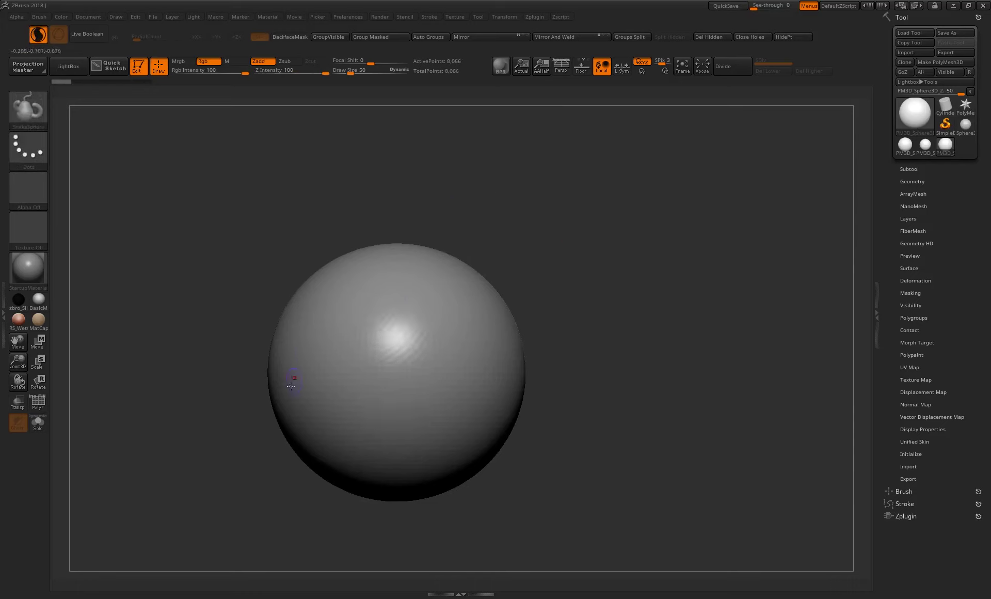
left_click_drag(281, 392, 213, 431)
left_click_drag(298, 412, 226, 456)
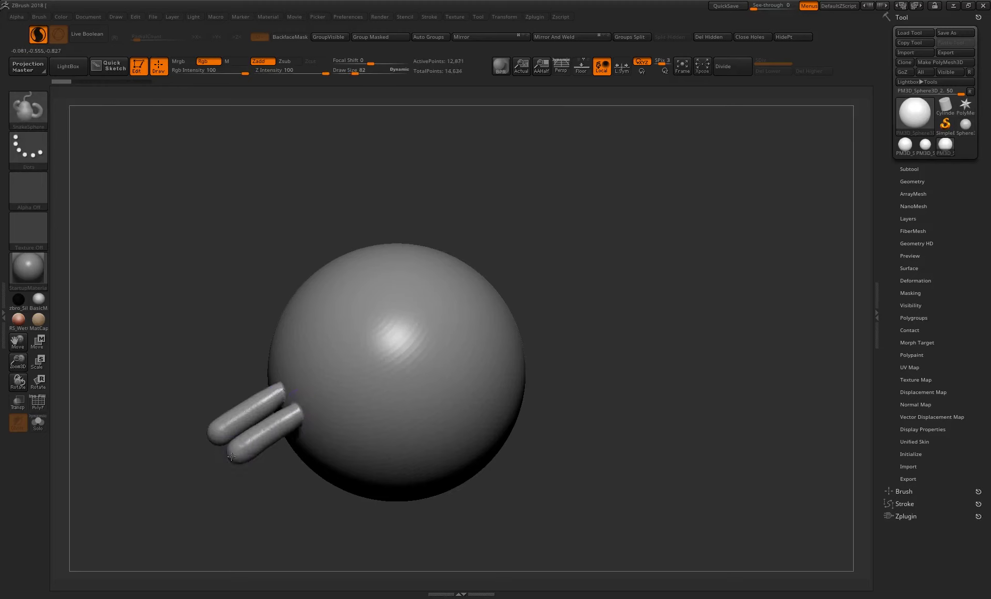
left_click_drag(316, 430, 253, 490)
key("ctrl+z")
key("ctrl+z")
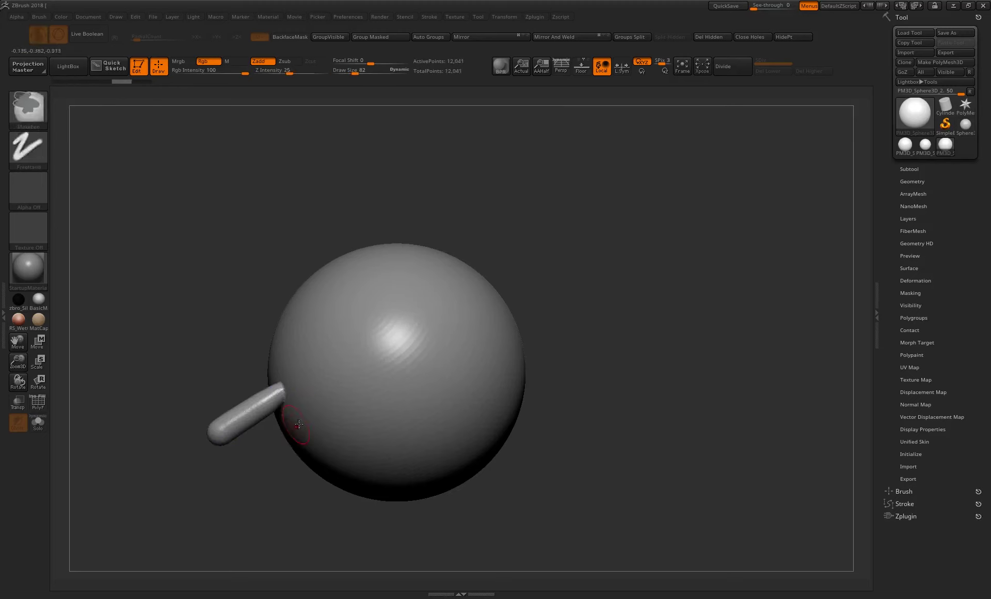
left_click_drag(300, 418, 252, 468)
key("ctrl+z")
left_click_drag(292, 416, 230, 468)
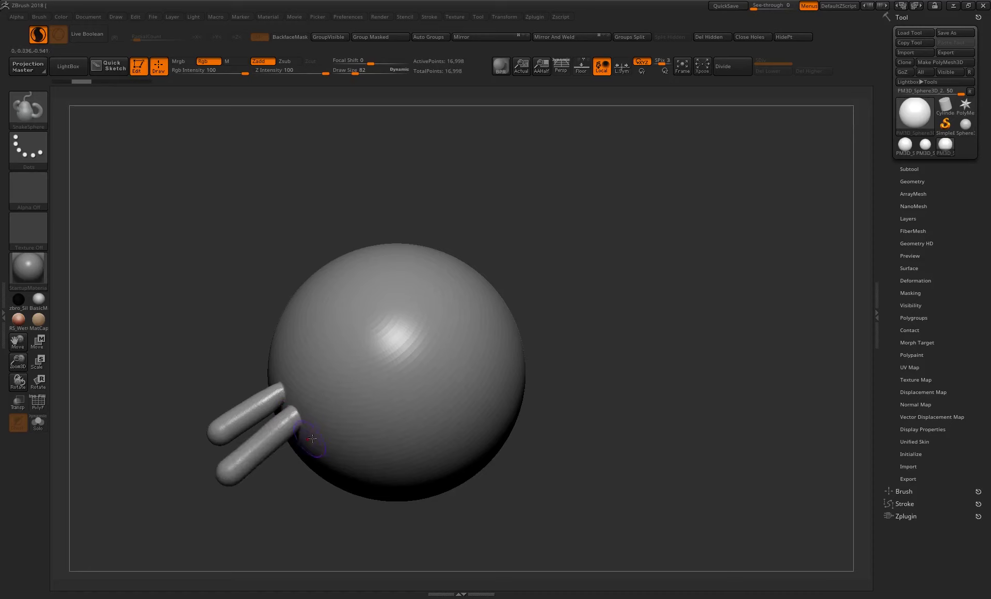
left_click_drag(313, 439, 255, 498)
left_click_drag(213, 262, 207, 261)
mouse_move(197, 364)
left_mouse_down()
mouse_move(294, 350)
mouse_move(568, 339)
mouse_move(573, 440)
mouse_move(425, 305)
left_mouse_up()
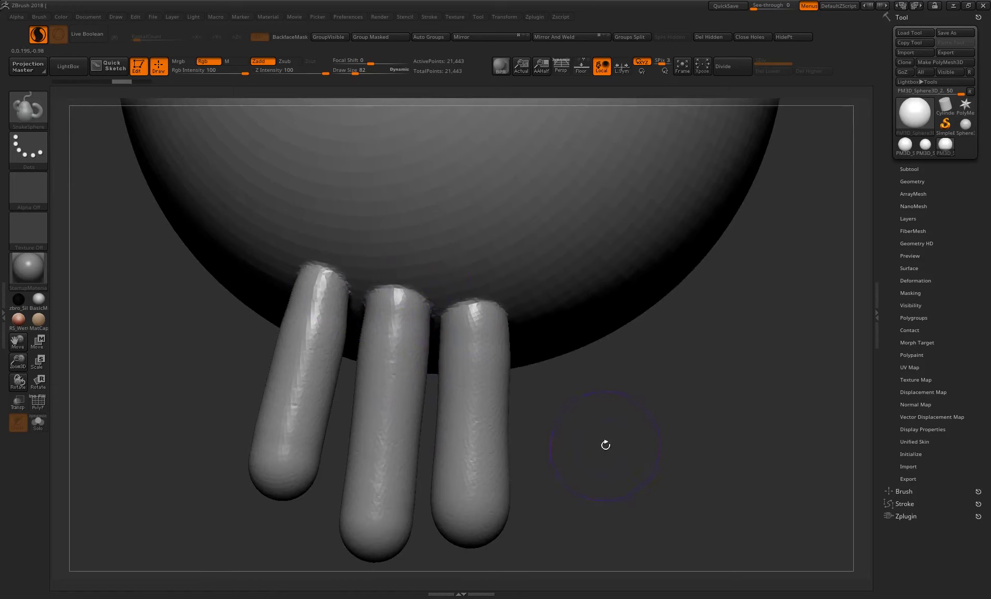
left_click_drag(606, 445, 611, 321)
mouse_move(726, 145)
left_mouse_down("alt")
mouse_move(478, 159)
mouse_move(329, 236)
mouse_move(358, 270)
left_mouse_up("alt")
key("ctrl+z")
key("ctrl+z")
key("ctrl+z")
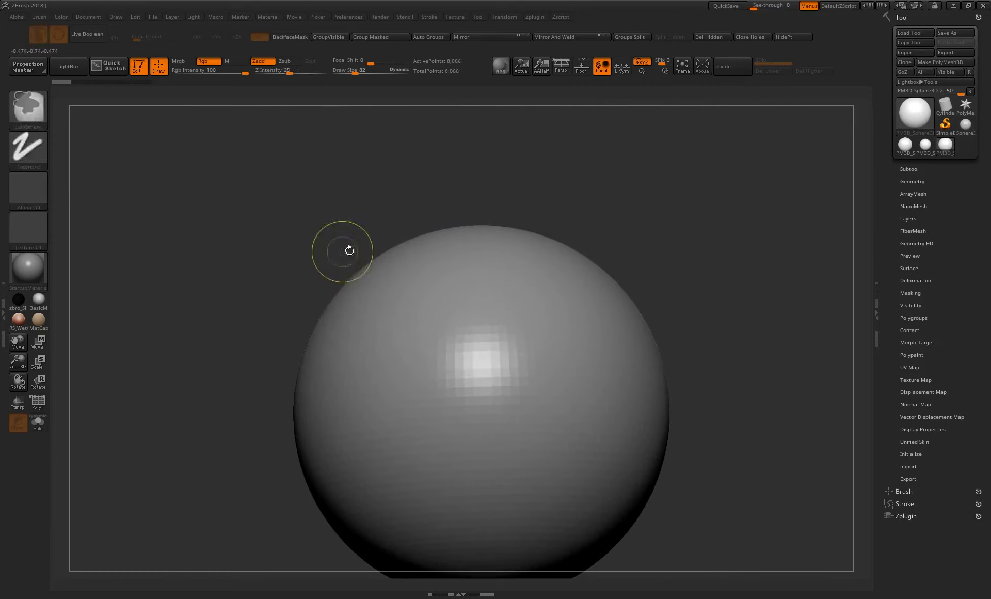
key("ctrl+z")
key("ctrl+z")
mouse_move(482, 289)
left_mouse_down()
mouse_move(604, 191)
mouse_move(656, 171)
left_mouse_up()
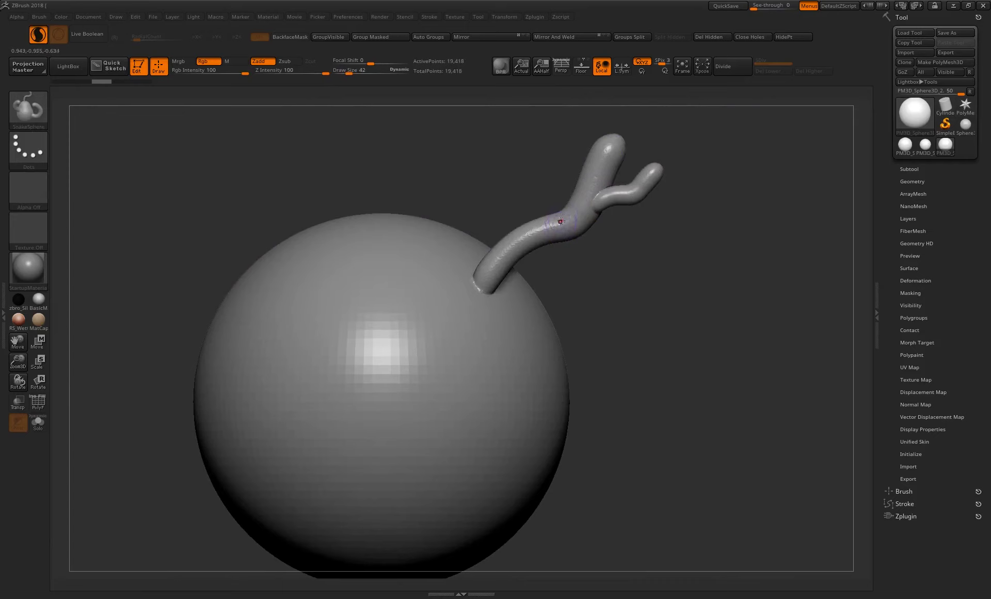
left_click_drag(561, 221, 534, 139)
mouse_move(626, 281)
left_mouse_down()
mouse_move(721, 177)
mouse_move(693, 199)
mouse_move(666, 193)
left_mouse_up()
key("ctrl+z")
key("ctrl+z")
key("ctrl+z")
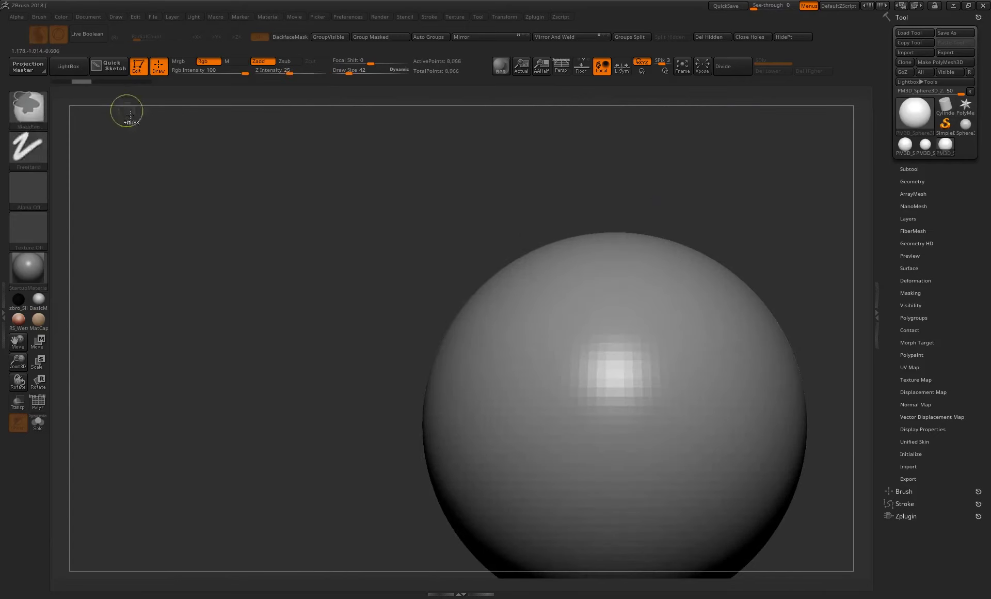
Step: Raise the Brush Modifier setting and pull three straight tubes toward the upper left
left_click(37, 32)
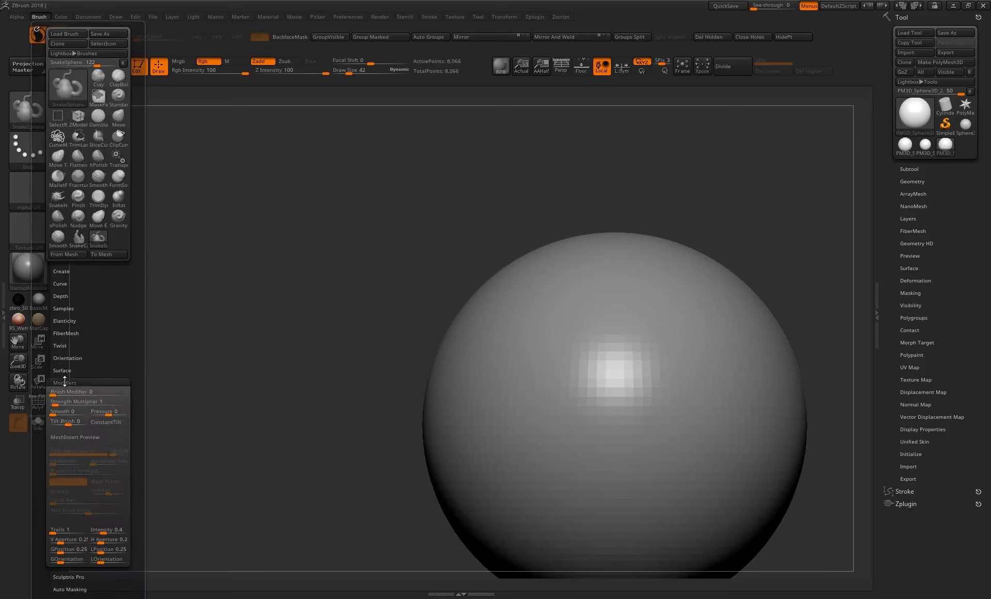
left_click_drag(70, 391, 91, 392)
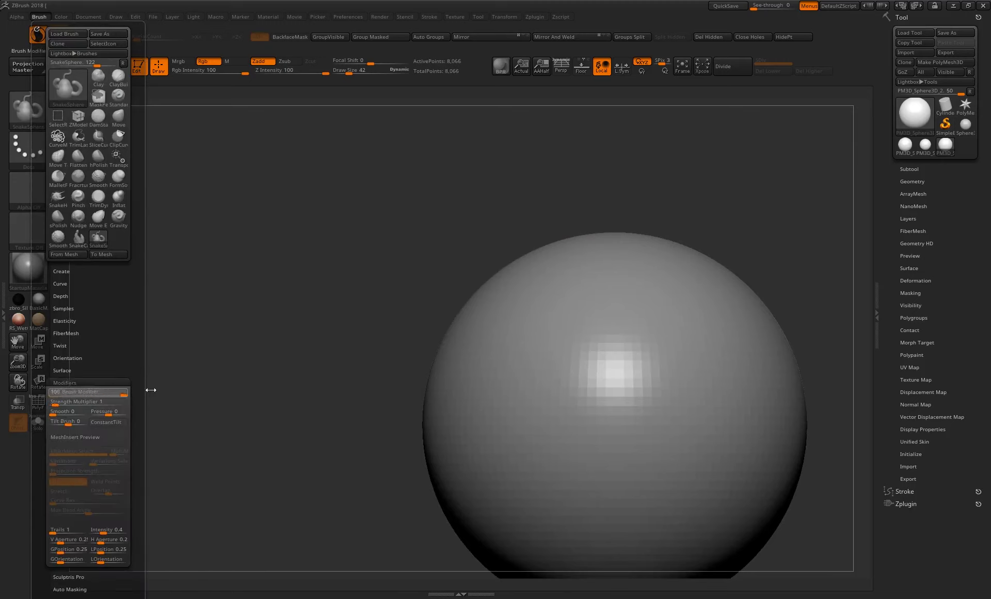
left_click_drag(486, 326, 336, 247)
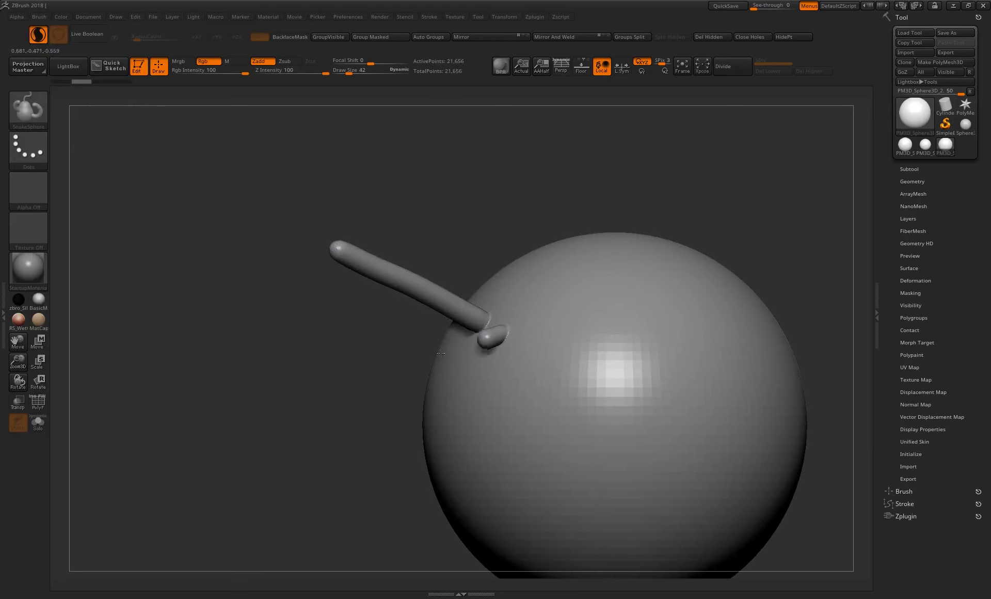
left_click_drag(440, 353, 406, 365)
left_click_drag(522, 295, 316, 210)
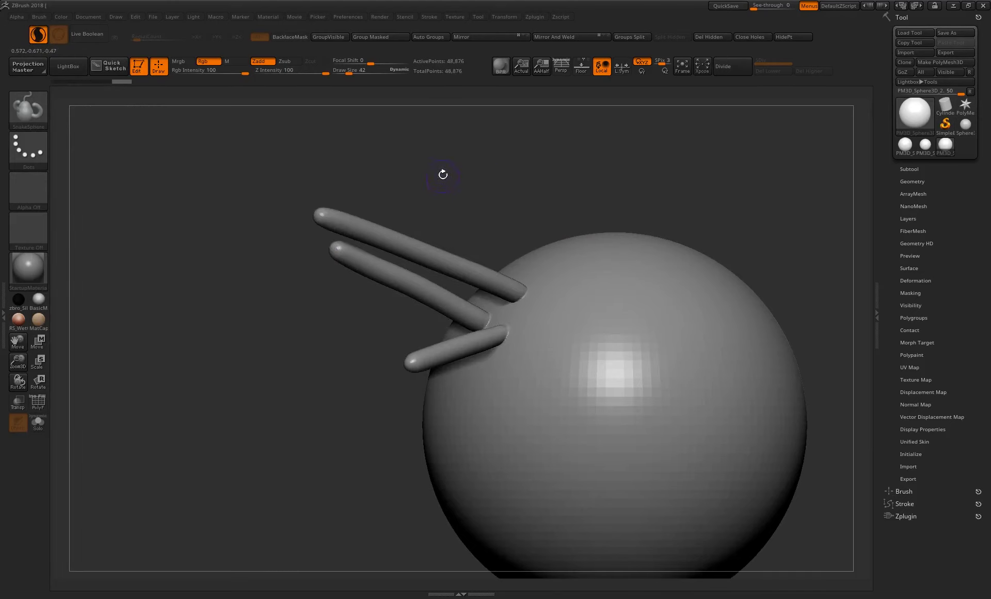
Step: Pull extra tubes from the sphere and step back through the undo history
mouse_move(443, 174)
left_mouse_down()
mouse_move(455, 163)
mouse_move(630, 172)
mouse_move(541, 275)
mouse_move(380, 303)
mouse_move(297, 300)
left_mouse_up()
mouse_move(545, 265)
left_mouse_down()
mouse_move(296, 125)
mouse_move(594, 164)
mouse_move(555, 176)
left_mouse_up()
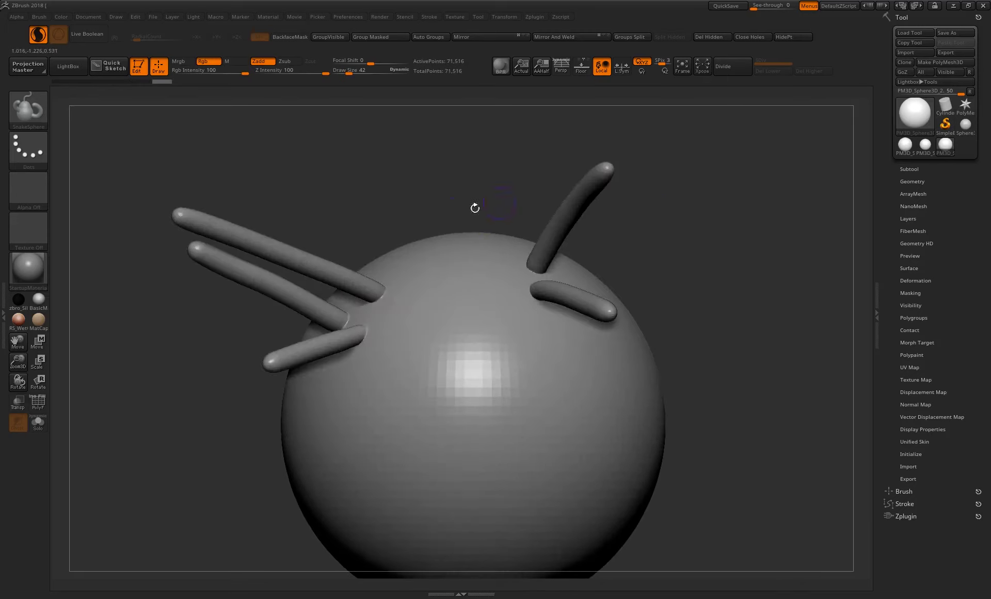
key("ctrl+z")
key("ctrl+z")
key("ctrl+z")
key("ctrl+shift+z")
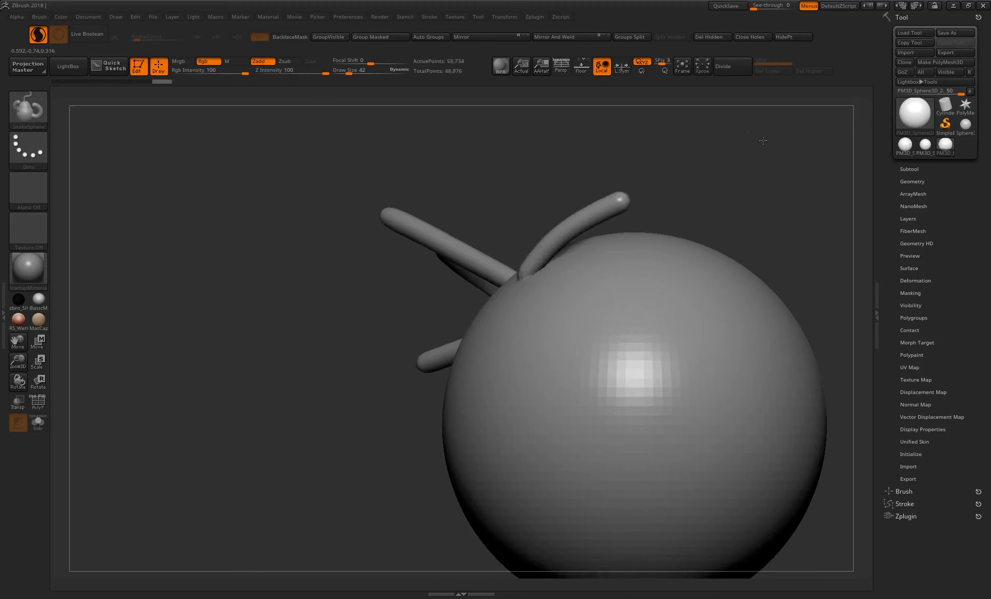
key("ctrl+shift+z")
Step: Try four tubes sweeping up-right, then undo back to the earlier straight tubes
left_click_drag(537, 278, 607, 221)
left_click_drag(513, 279, 639, 145)
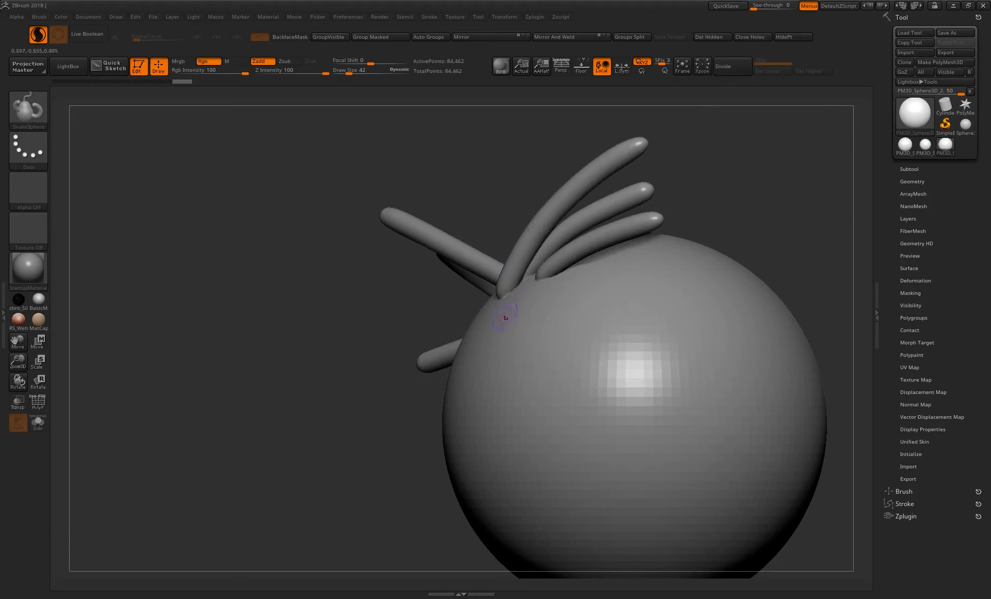
left_click_drag(503, 316, 619, 214)
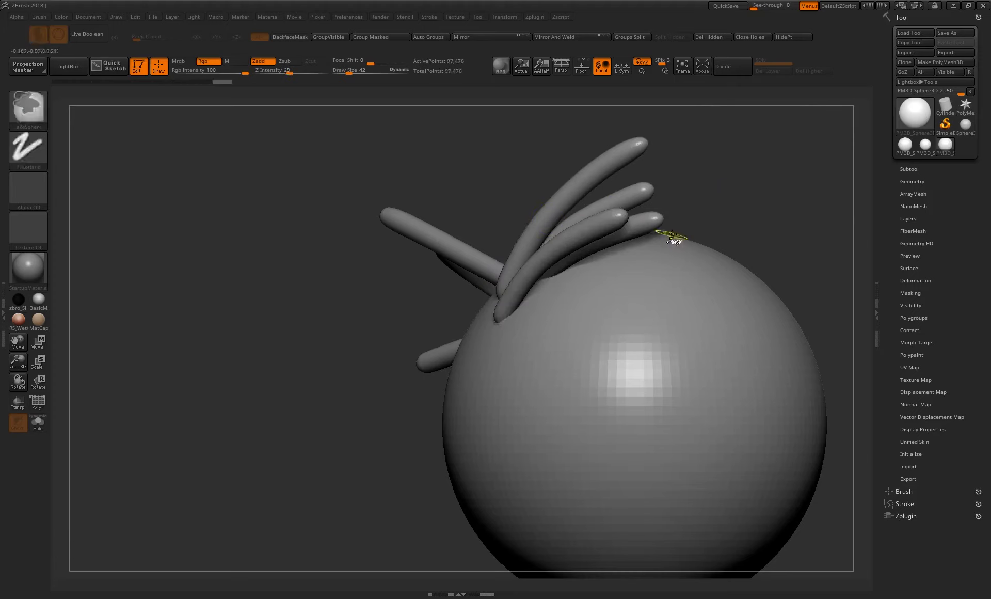
left_click_drag(606, 276, 733, 188)
left_click_drag(675, 137, 723, 153)
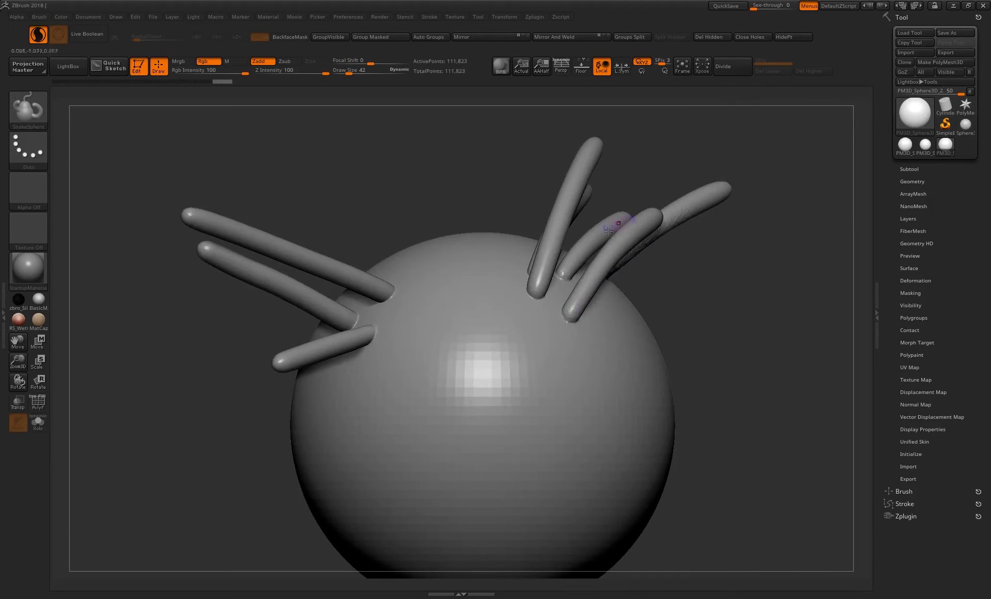
key("ctrl+z")
key("ctrl+z")
key("ctrl+z")
key("ctrl+z")
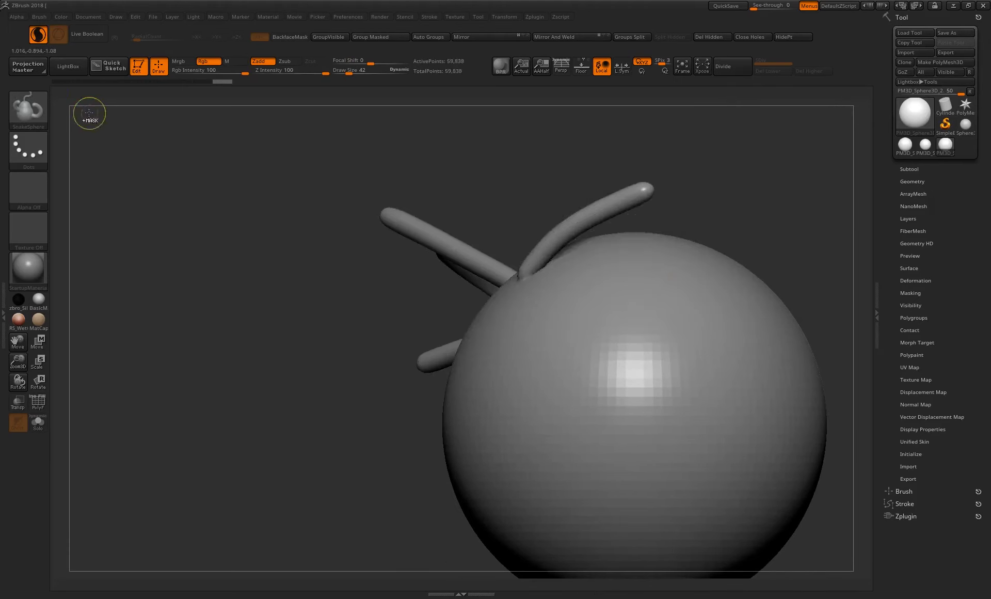
key("ctrl+z")
key("ctrl+z")
left_click(40, 17)
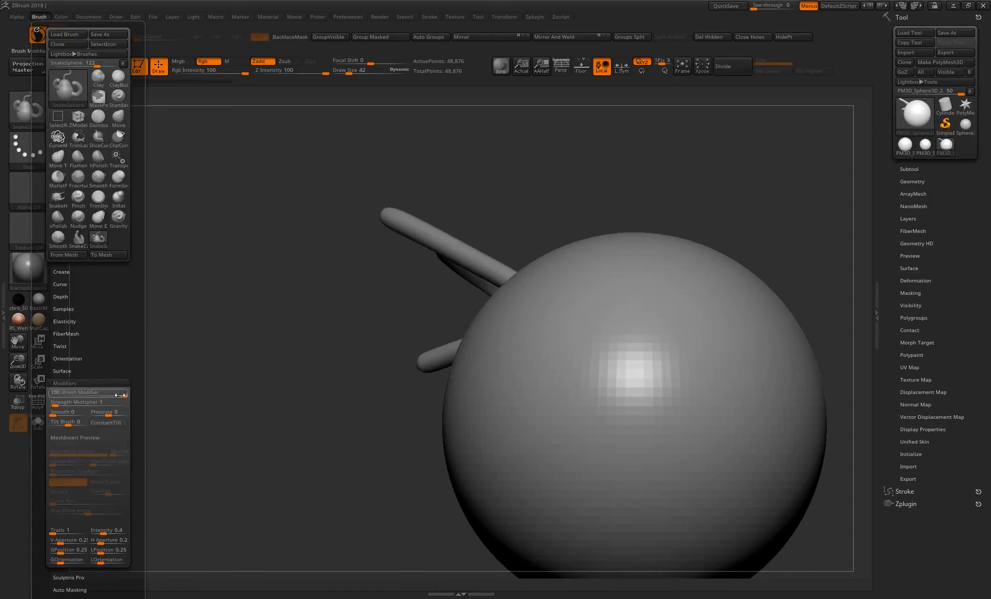
Step: Redo four removed tube strokes with Ctrl+Shift+Z, then undo the last one
key("ctrl+shift+z")
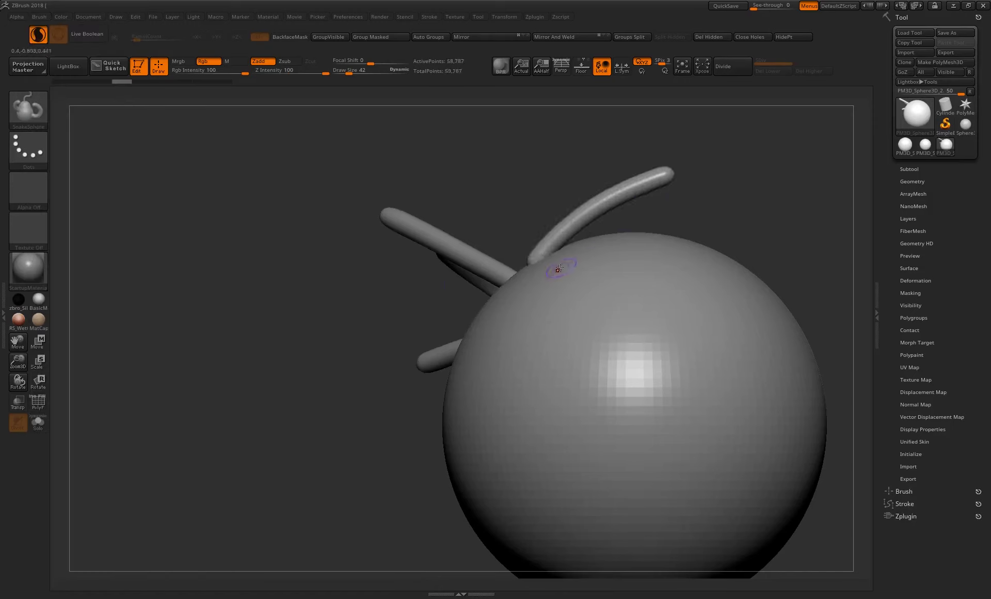
key("ctrl+shift+z")
key("ctrl+shift+z")
key("ctrl+shift+z")
key("ctrl+shift+z")
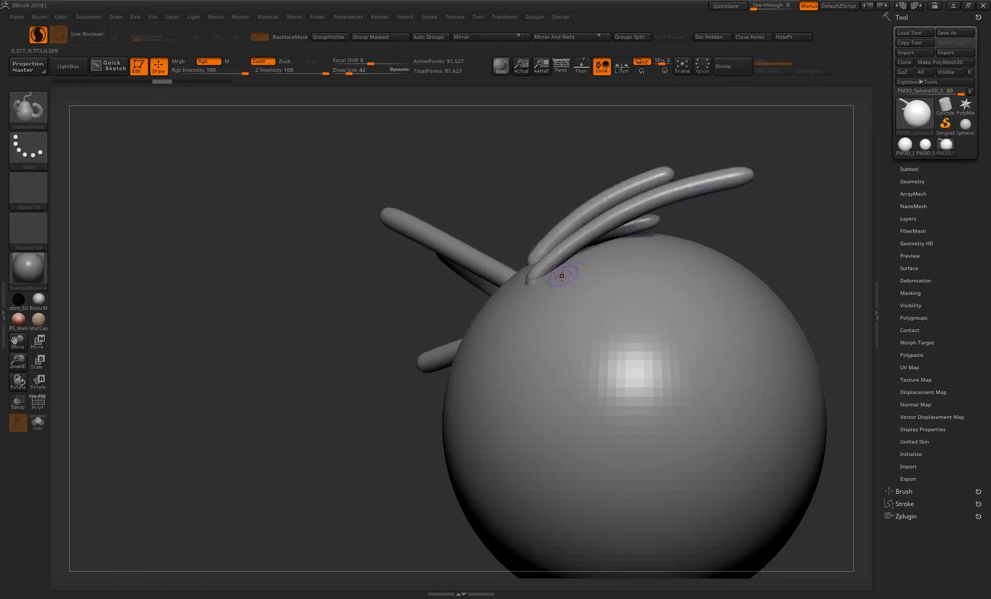
key("ctrl+shift+z")
key("ctrl+shift+z")
key("ctrl+shift+z")
key("ctrl+shift+z")
key("ctrl+shift+z")
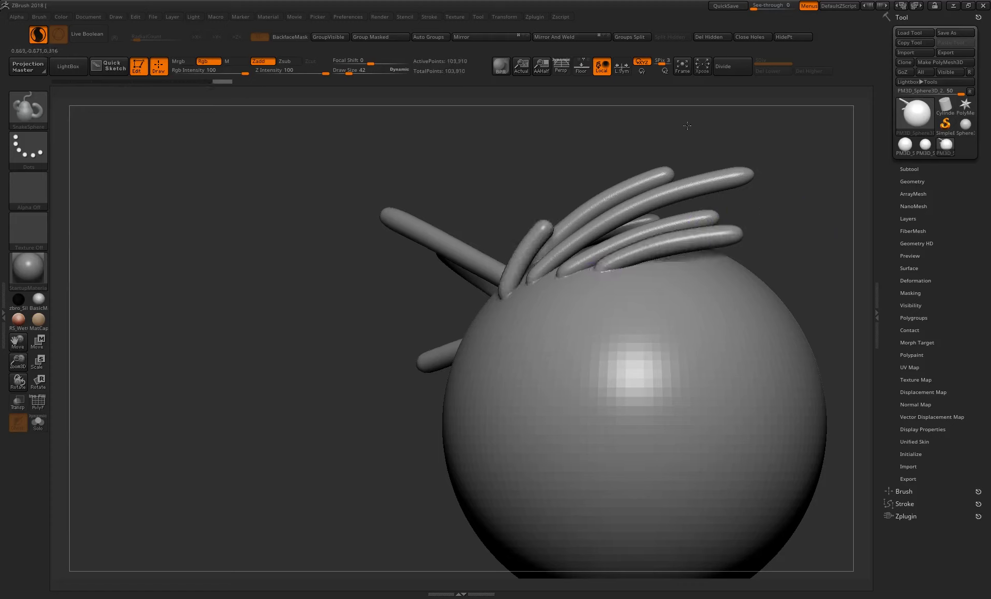
key("ctrl+shift+z")
key("ctrl+shift+z")
key("ctrl+shift+z")
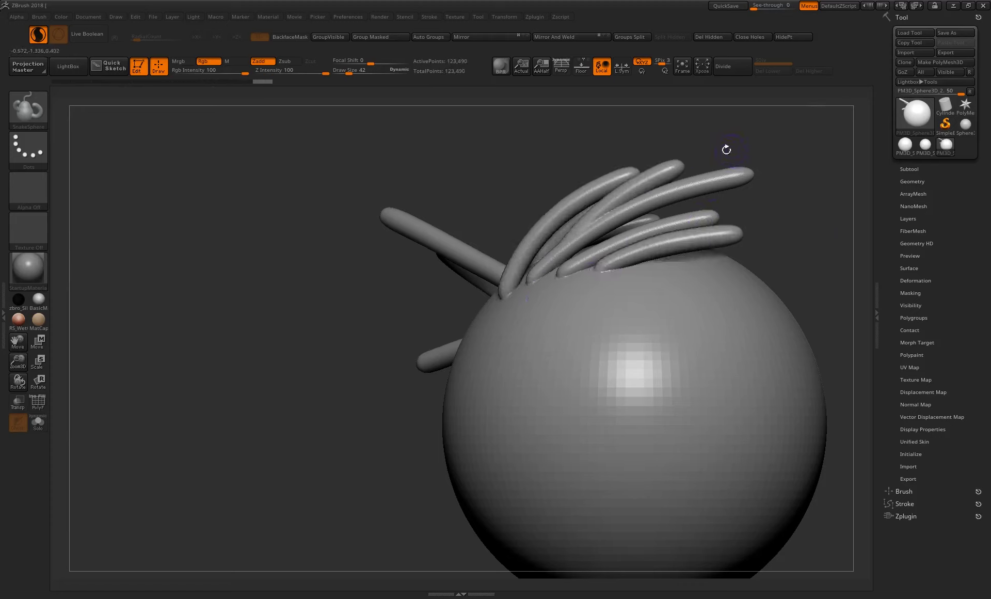
key("ctrl+z")
Step: Draw a new curved tube up from the sphere's upper left and orbit to inspect
left_click_drag(485, 315, 617, 150)
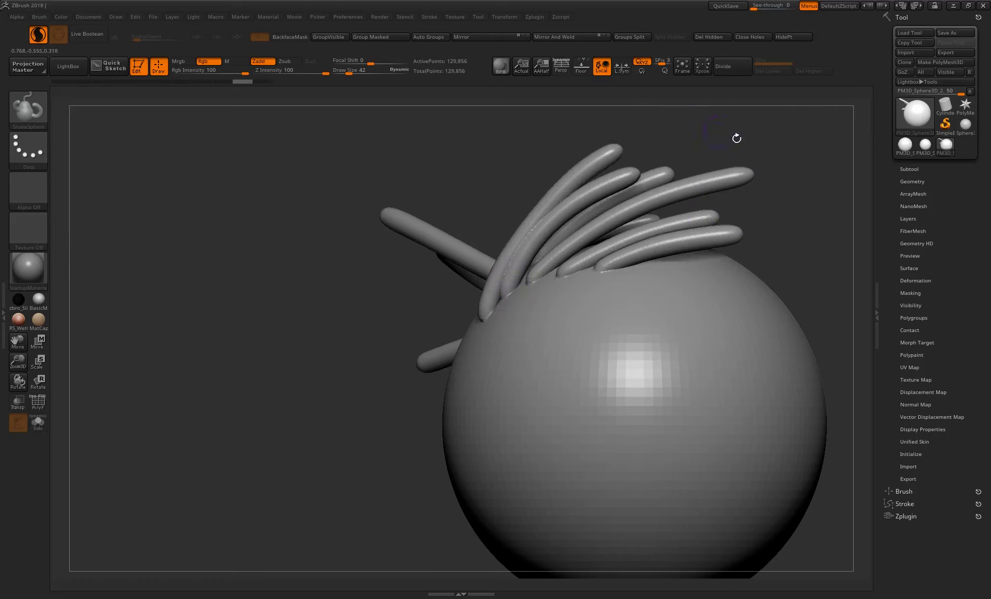
left_click_drag(778, 228, 661, 231)
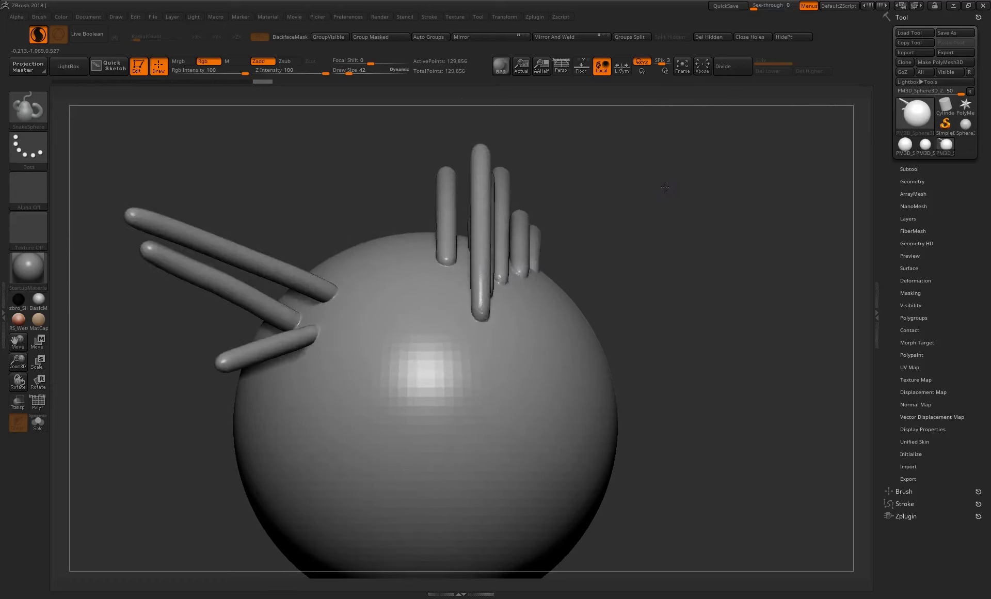
left_click_drag(665, 187, 638, 228)
left_click_drag(711, 164, 665, 168)
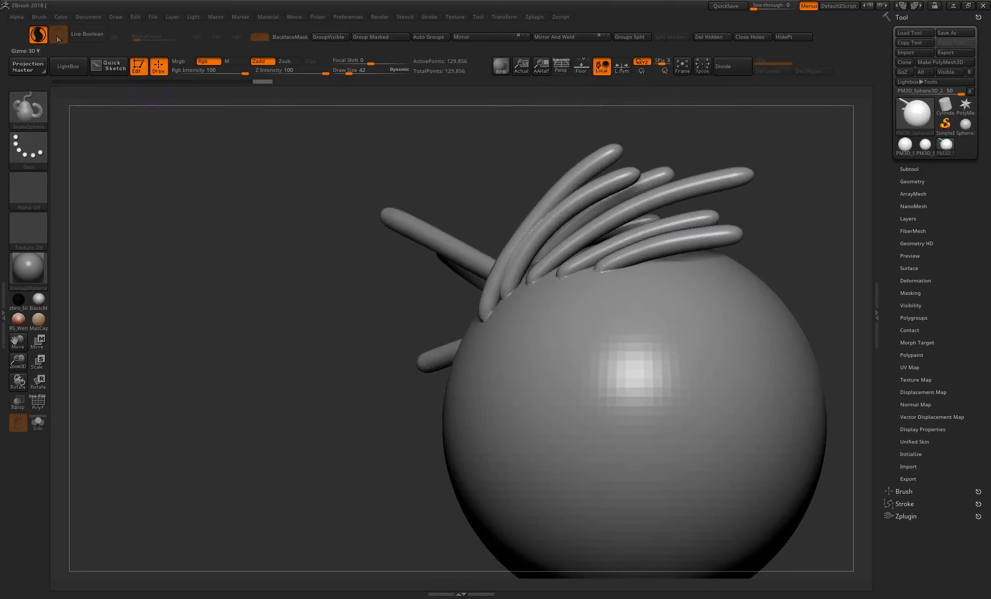
left_click(58, 38)
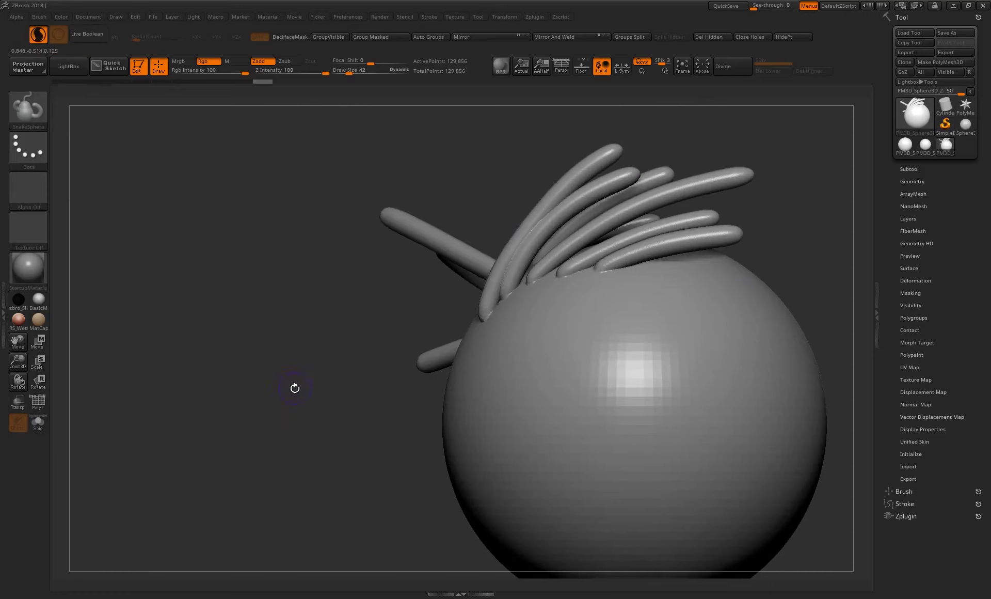
Step: Zoom out on the sphere and switch to the SnakeHook2 brush
left_click_drag(295, 387, 242, 538)
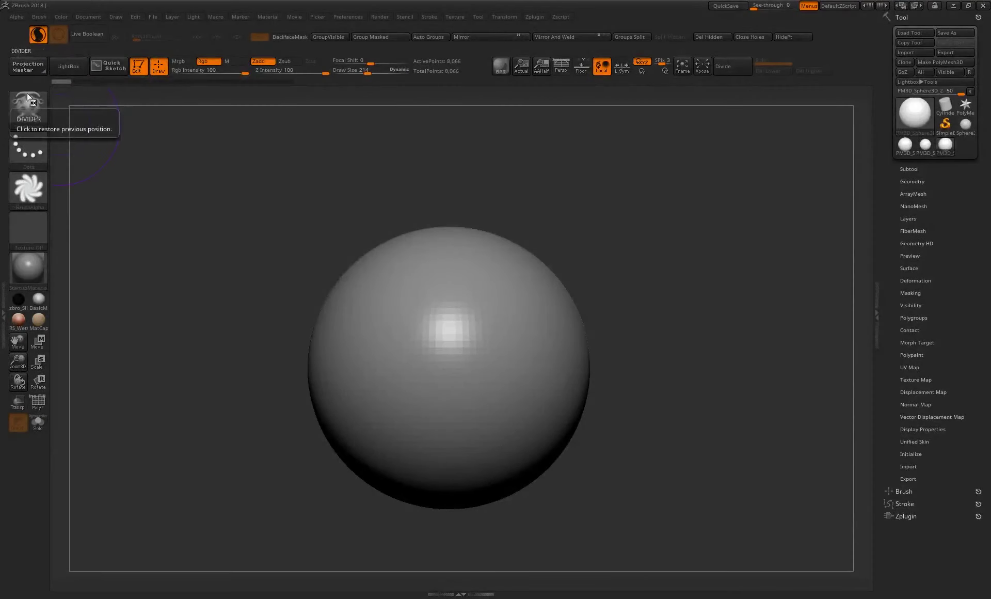
left_click(28, 96)
left_click(445, 185)
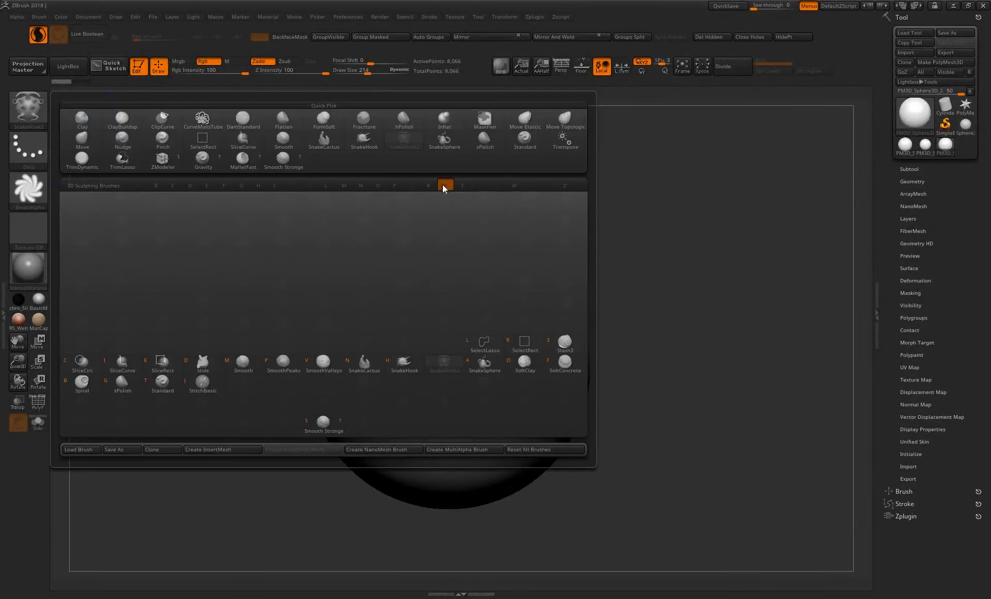
left_click(449, 367)
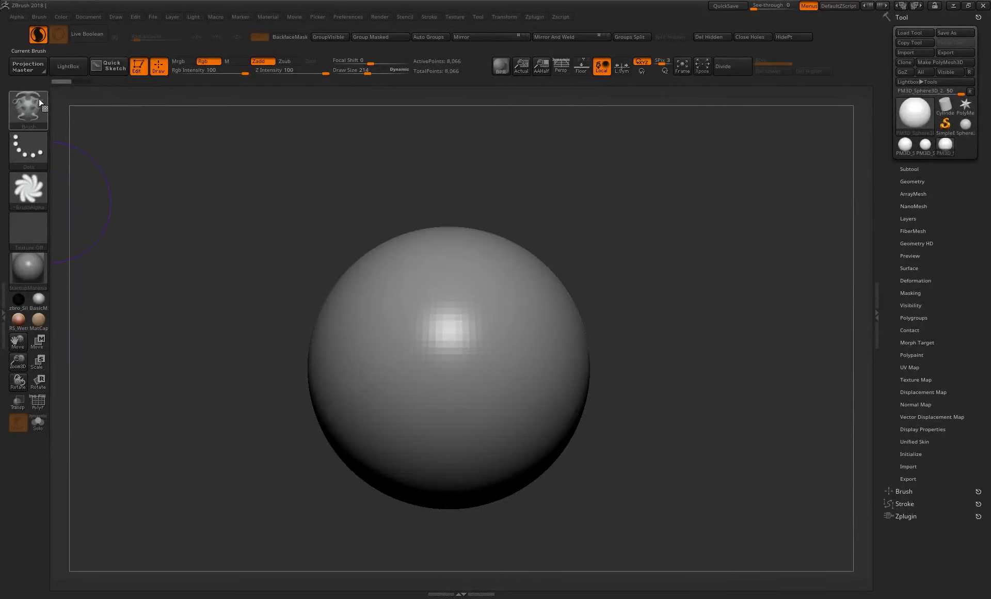
Step: Apply the swirl Alpha 19 and pull a curved horn toward the upper right
left_click(32, 192)
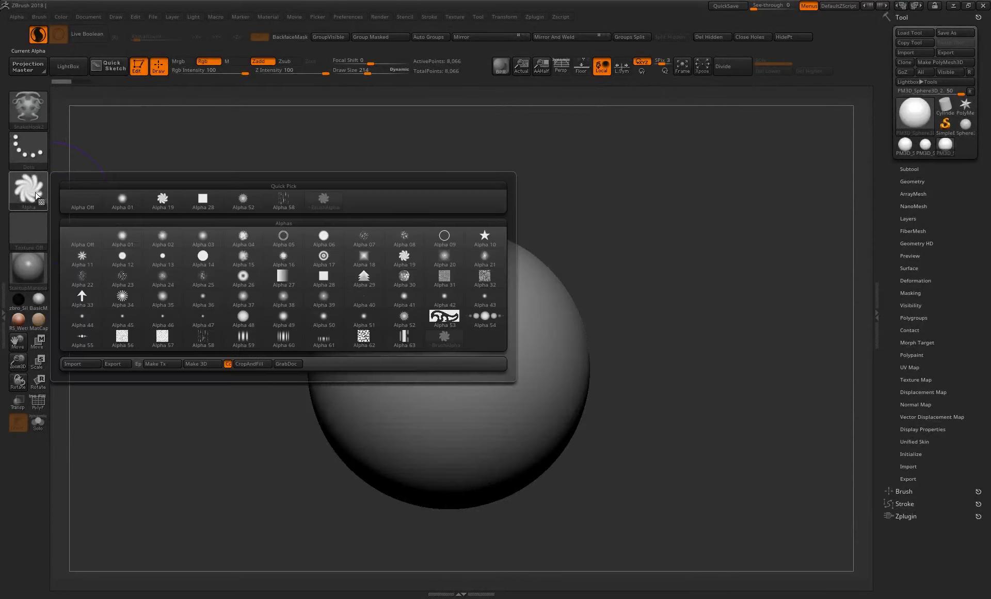
mouse_move(405, 258)
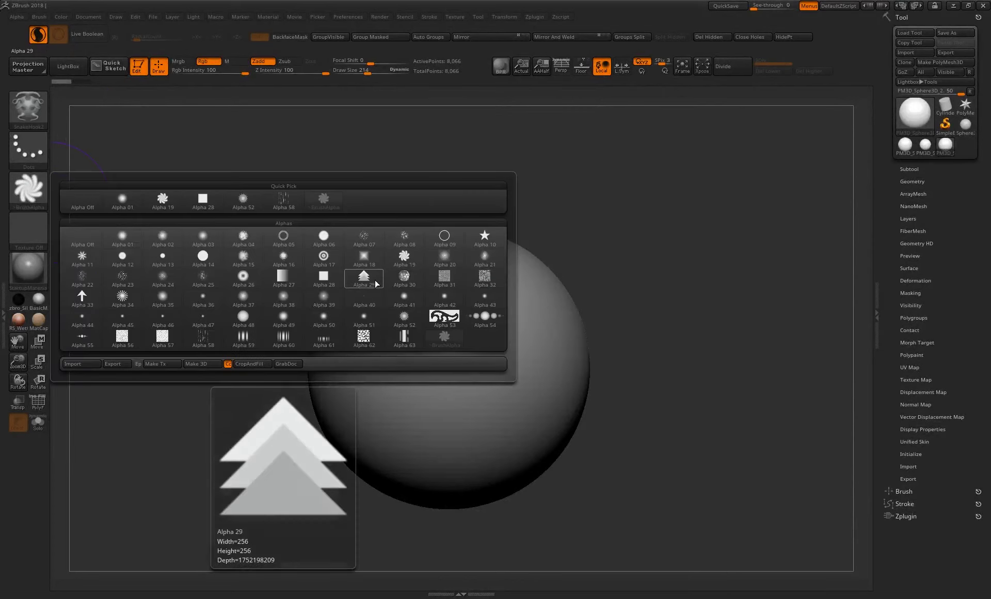
left_click(406, 260)
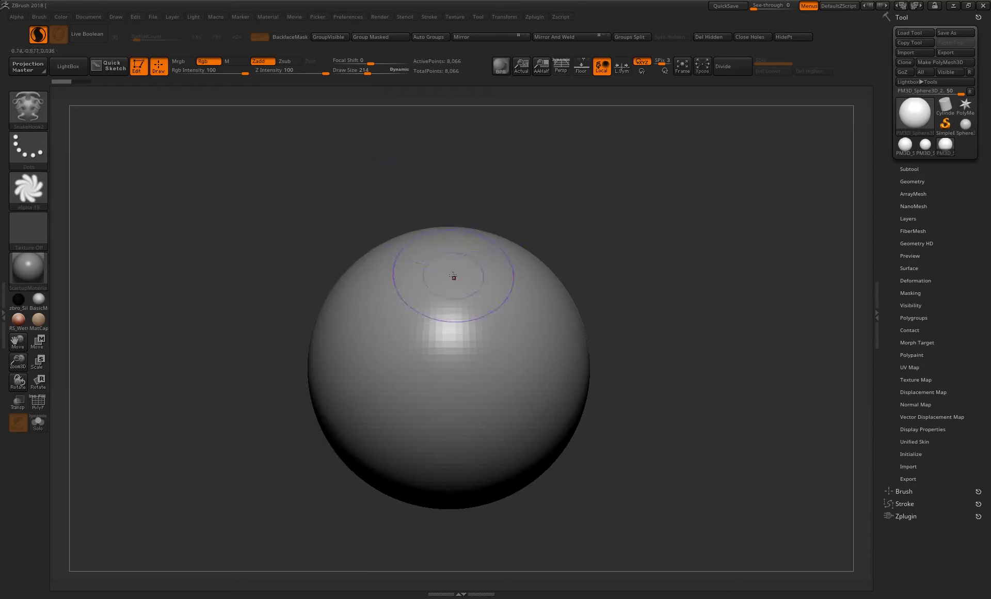
left_click_drag(472, 289, 573, 192)
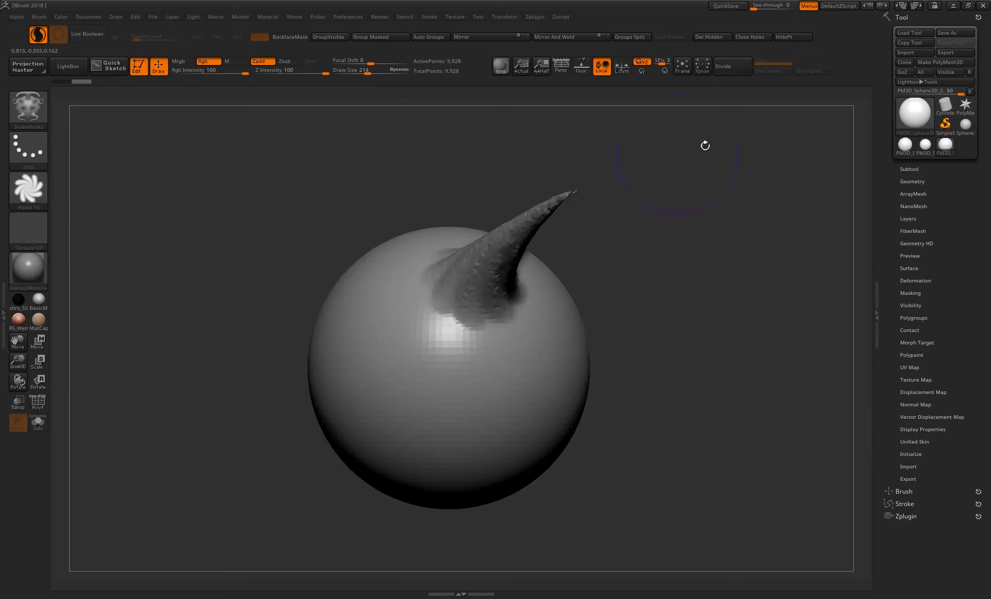
left_click_drag(619, 283, 586, 278)
Step: Undo the last horn and give the brush its own fixed Sculptris Pro SubDivide Size, Use Global and Adaptive Size off
key("ctrl+z")
left_click(40, 17)
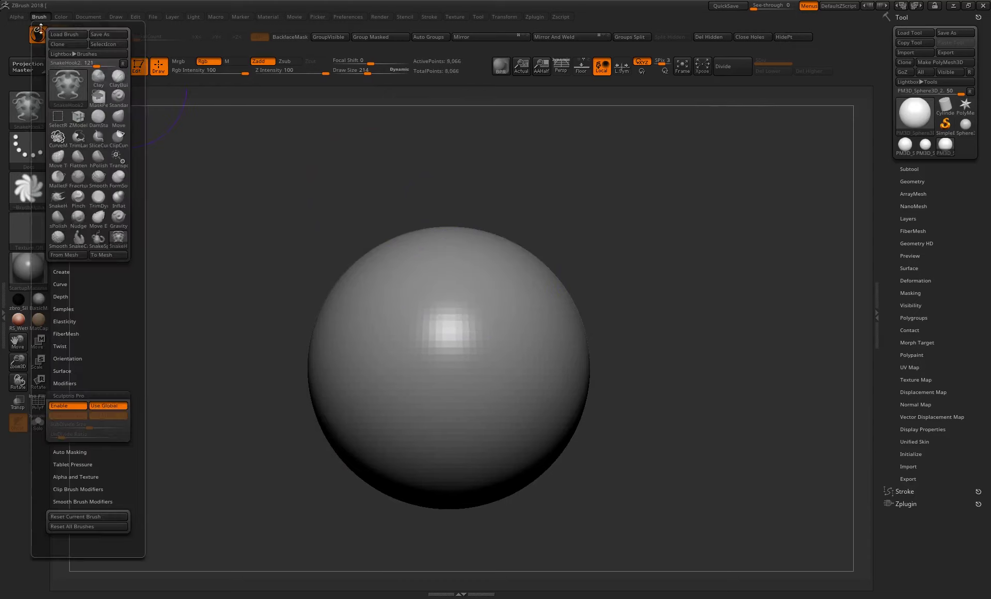
left_click(96, 407)
left_click(71, 419)
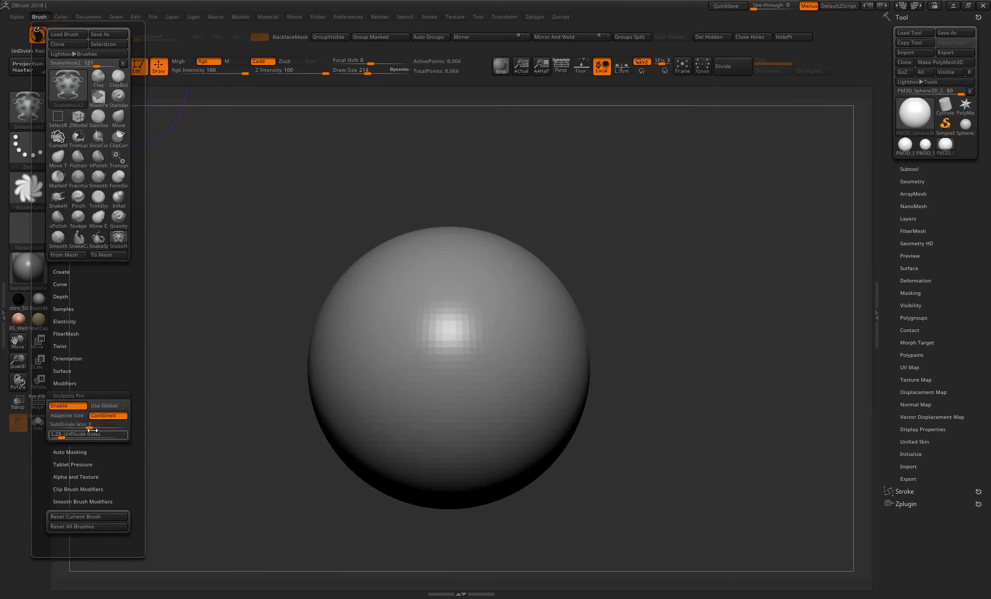
left_click_drag(75, 426, 83, 428)
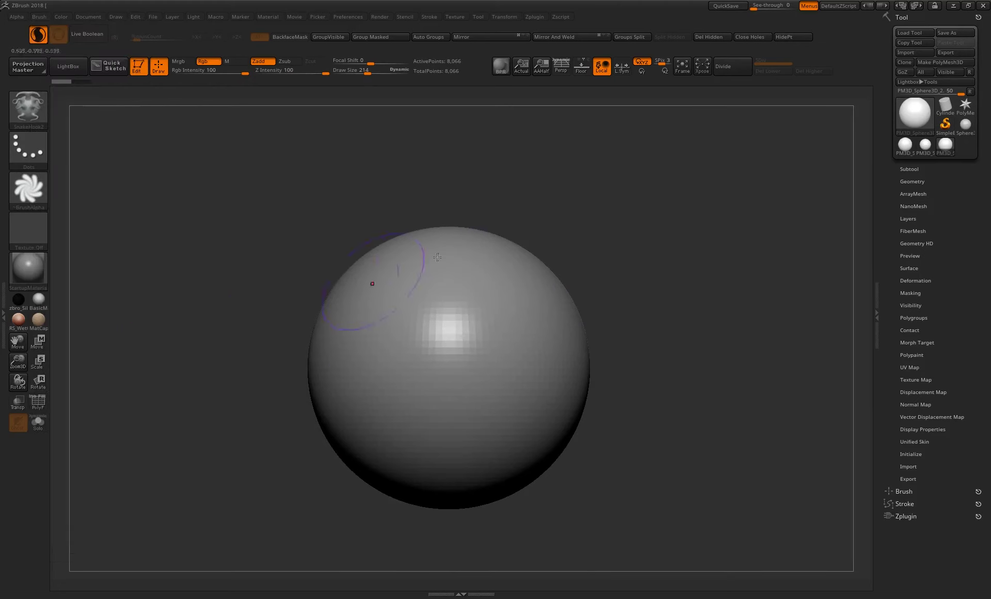
Step: Pull six twisted swirl-alpha horns from the sphere's top, upper left and upper right
left_click_drag(482, 287, 600, 171)
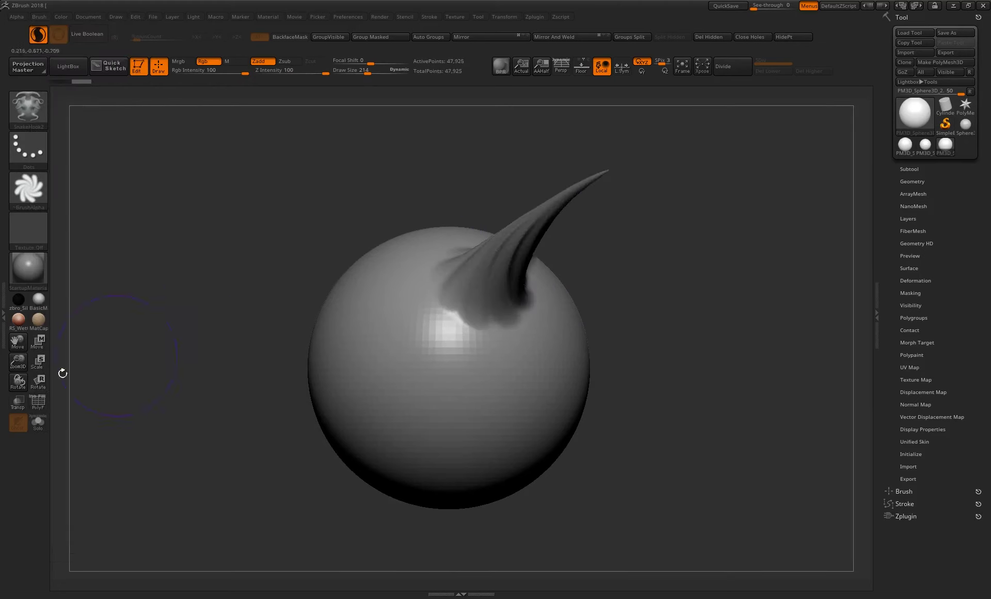
left_click(38, 401)
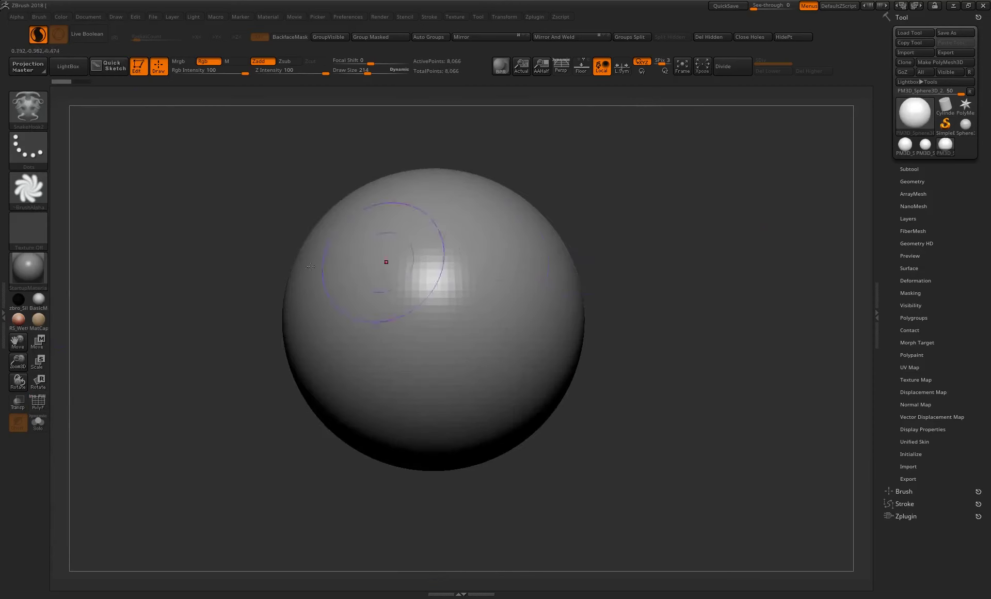
mouse_move(462, 281)
left_mouse_down()
mouse_move(568, 182)
mouse_move(594, 176)
left_mouse_up()
left_click_drag(367, 265, 300, 111)
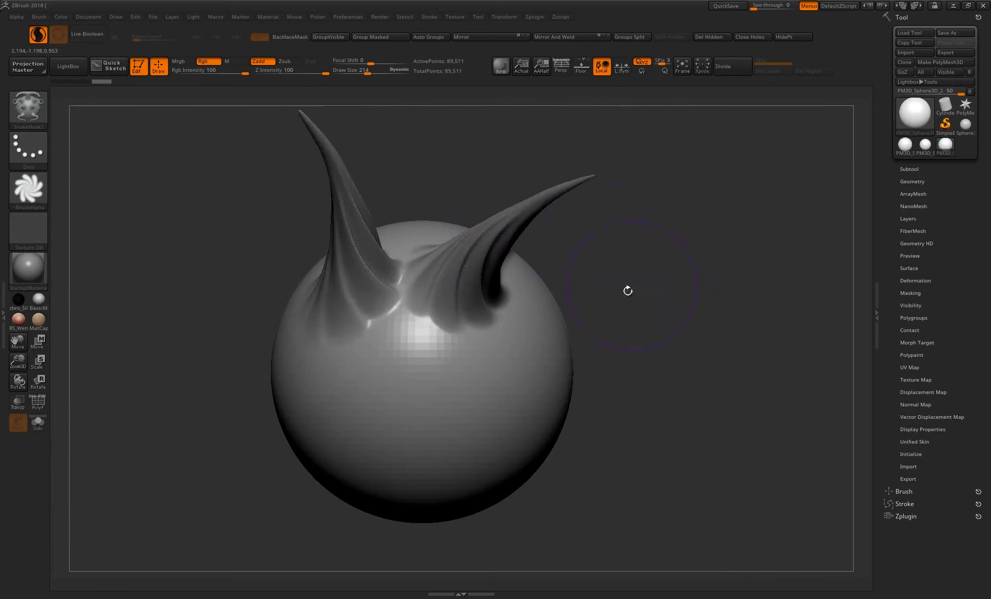
mouse_move(628, 291)
left_mouse_down()
mouse_move(664, 332)
mouse_move(642, 276)
mouse_move(485, 201)
mouse_move(655, 250)
mouse_move(619, 289)
mouse_move(586, 296)
left_mouse_up()
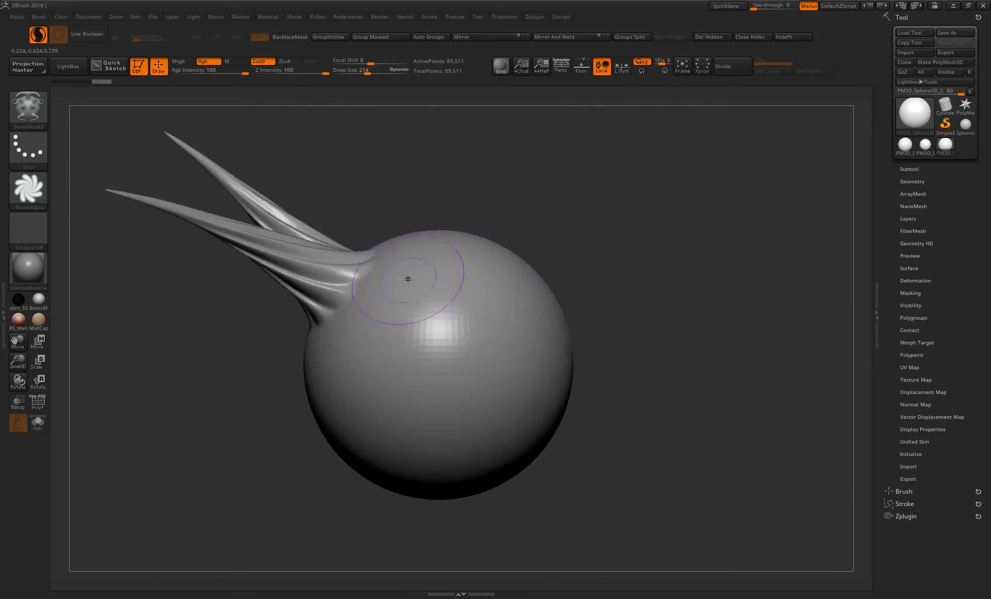
left_click_drag(408, 278, 487, 125)
mouse_move(346, 228)
left_mouse_down()
mouse_move(393, 217)
mouse_move(464, 268)
mouse_move(454, 191)
left_mouse_up()
mouse_move(578, 248)
left_mouse_down()
mouse_move(617, 232)
mouse_move(637, 243)
mouse_move(221, 257)
left_mouse_up()
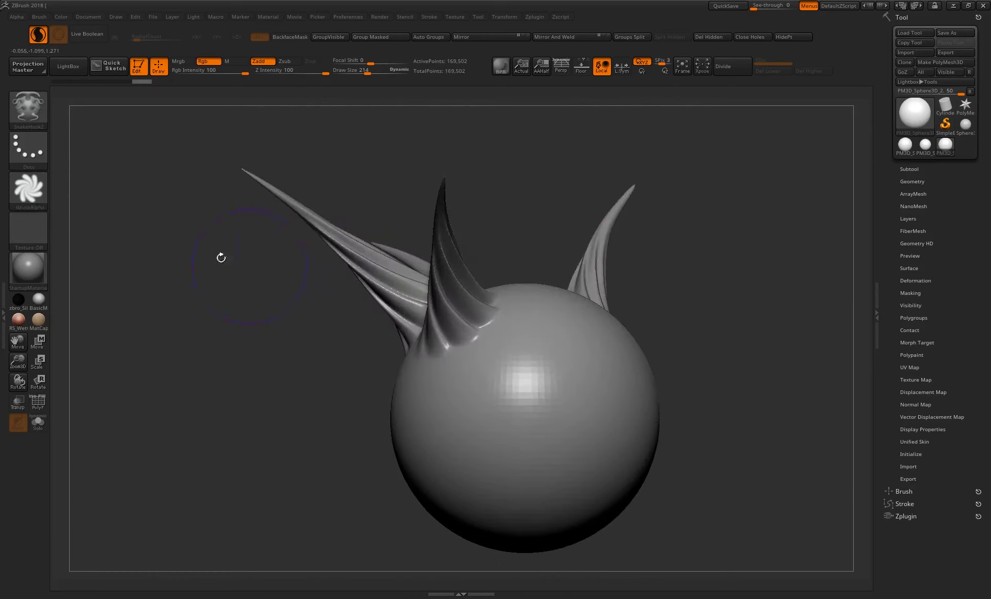
Step: Stamp a ringed disc onto the sphere using the Alpha 09 circle alpha
left_click(41, 190)
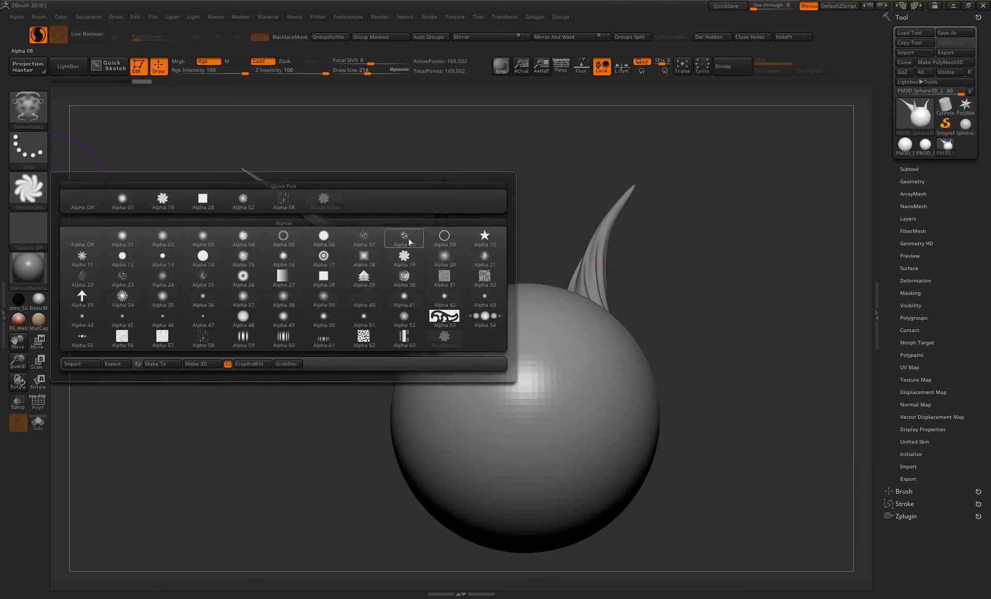
left_click(444, 236)
left_click(580, 353)
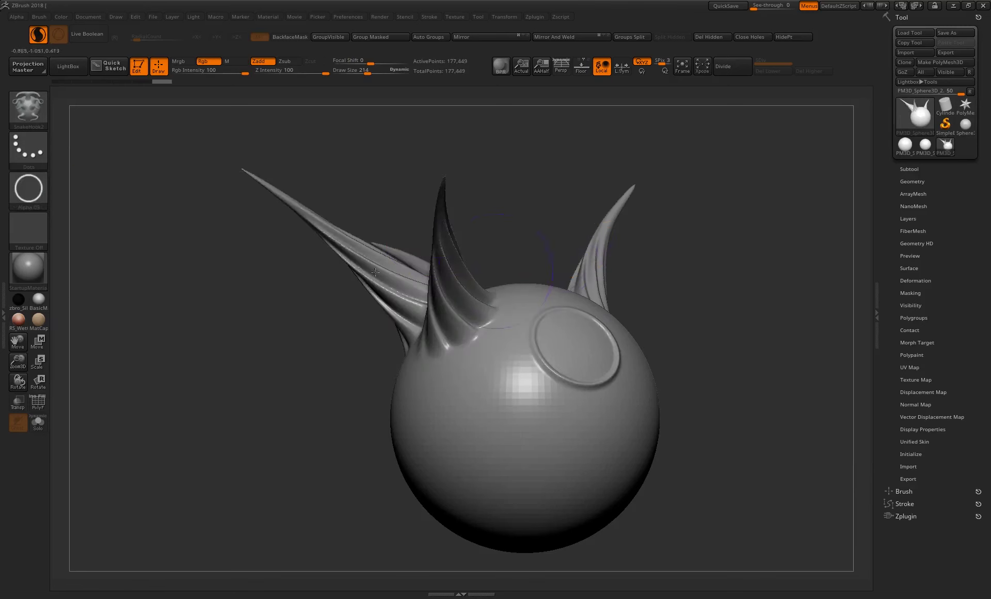
Step: Pull a long star-ribbed horn from the sphere with the star alpha
left_click(29, 188)
left_click(444, 316)
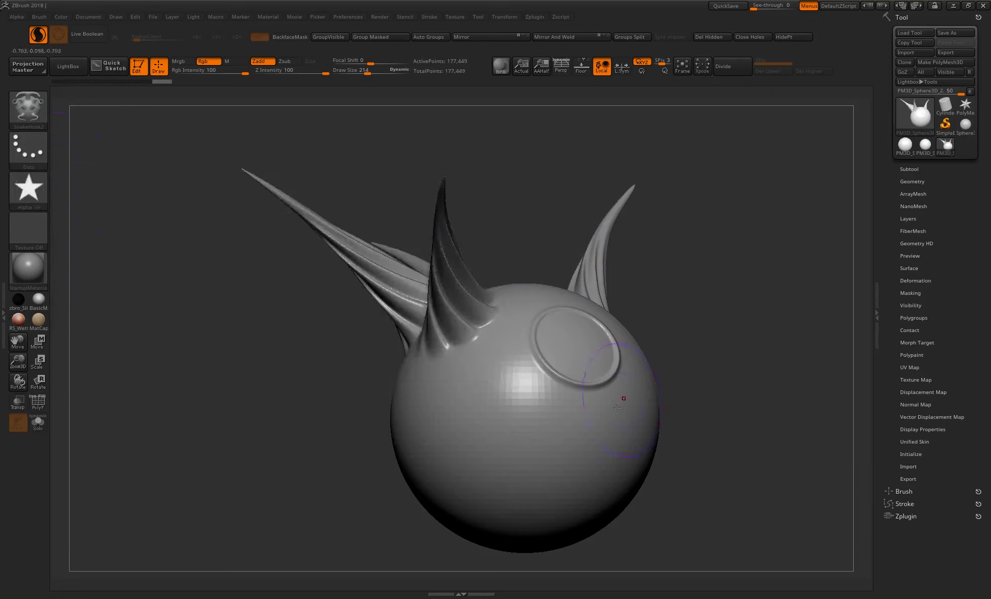
mouse_move(616, 408)
left_mouse_down()
mouse_move(719, 287)
mouse_move(642, 179)
mouse_move(737, 283)
mouse_move(581, 217)
mouse_move(614, 262)
mouse_move(732, 253)
mouse_move(664, 239)
mouse_move(535, 186)
mouse_move(577, 176)
mouse_move(379, 342)
left_mouse_up()
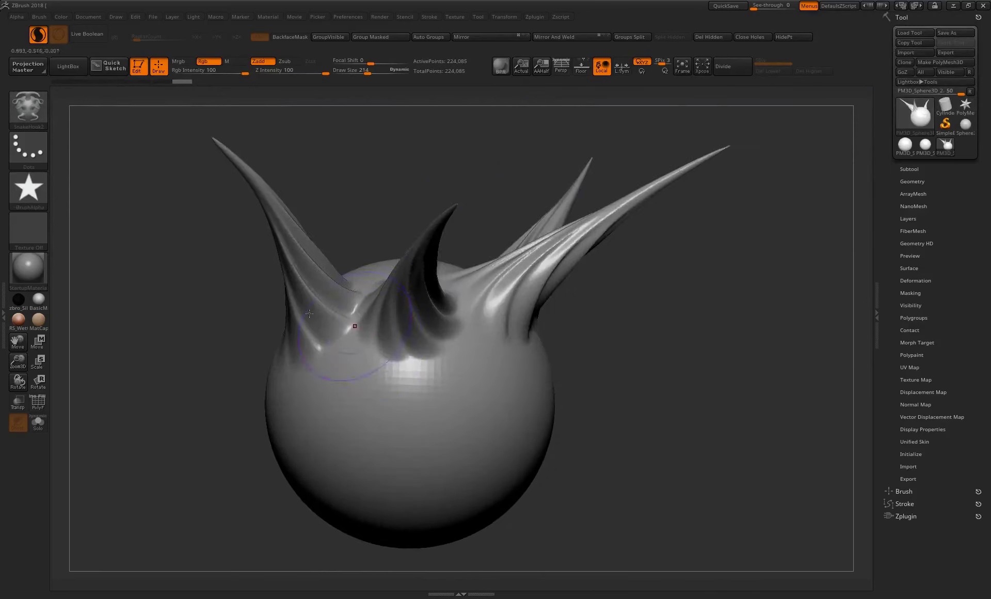